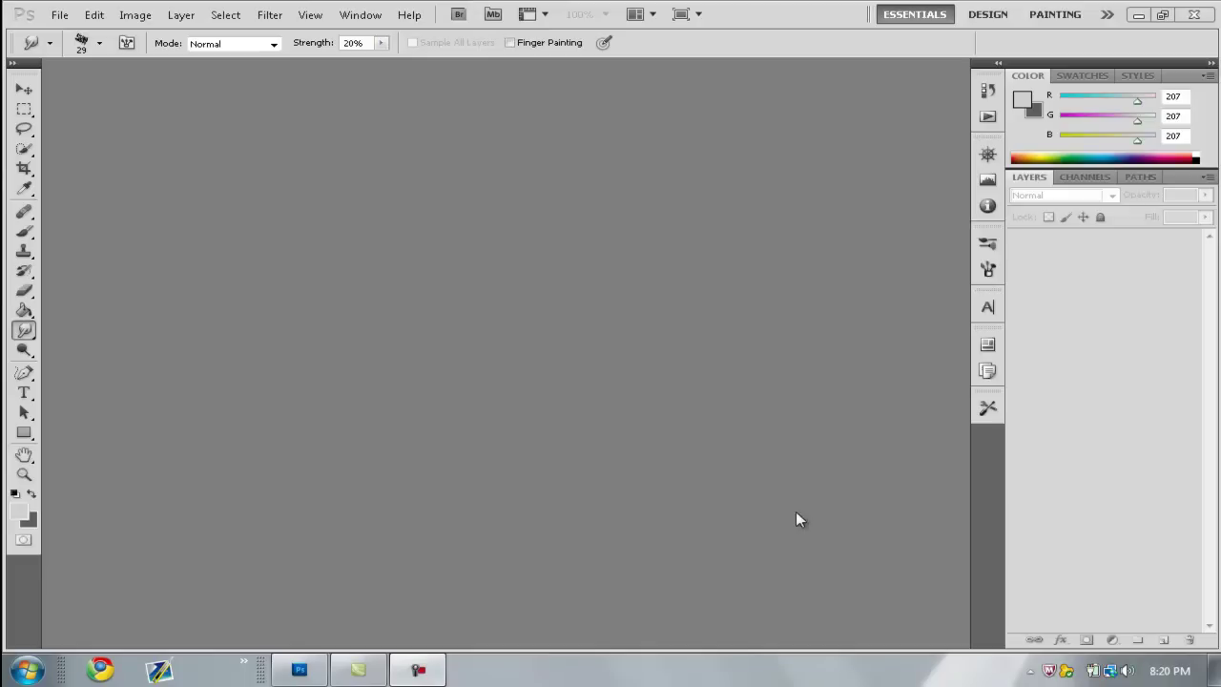
Create Untitled-1 from the 1280 × 800 px Wallpaper Size preset at 72 ppi, white background
click(60, 14)
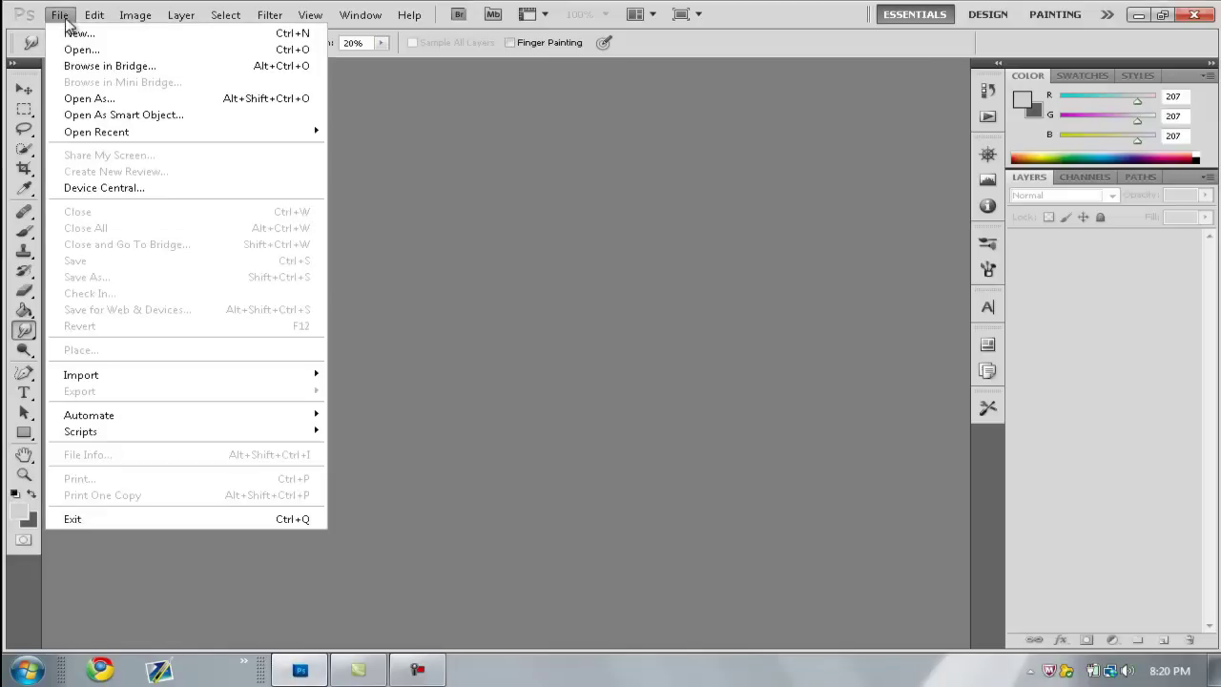
click(67, 31)
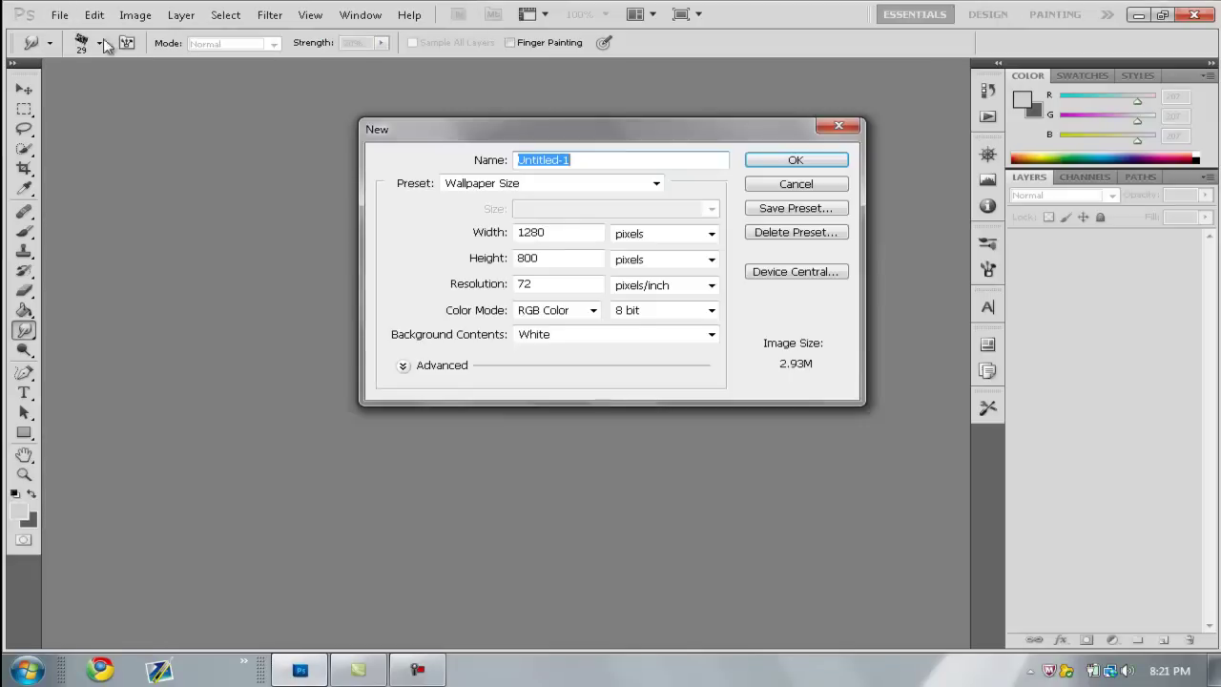
click(780, 162)
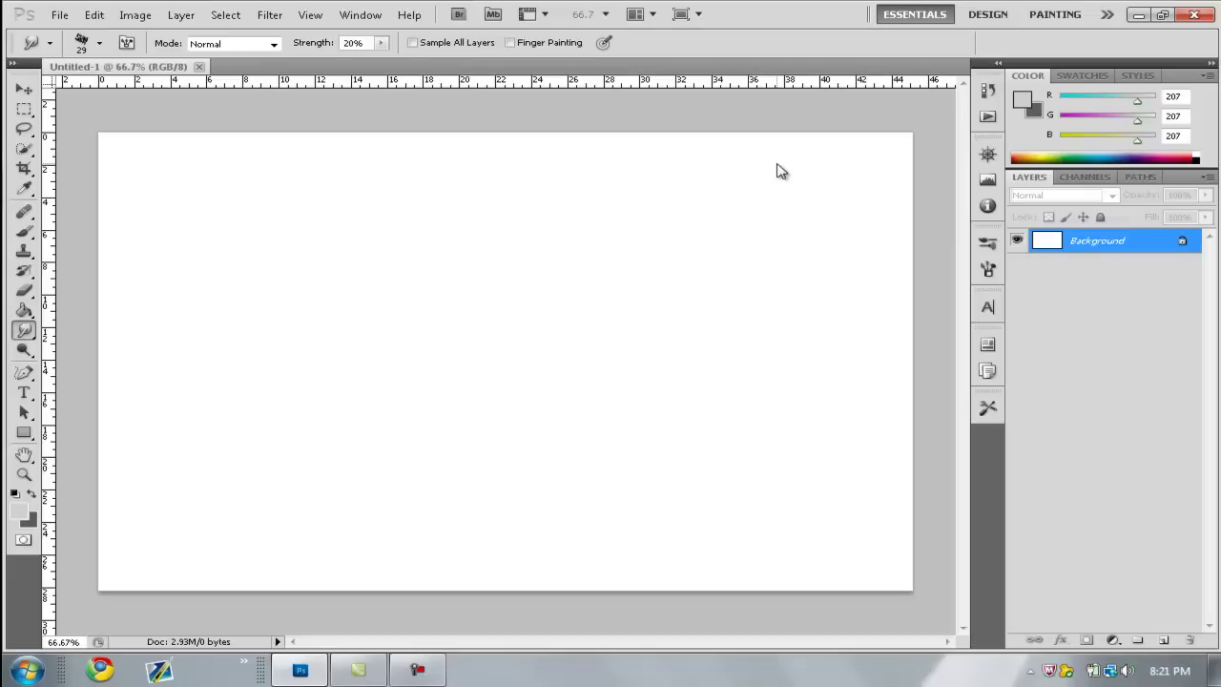
Fill the canvas with light grey (207, 207, 207), then return to the Smudge Tool
click(25, 311)
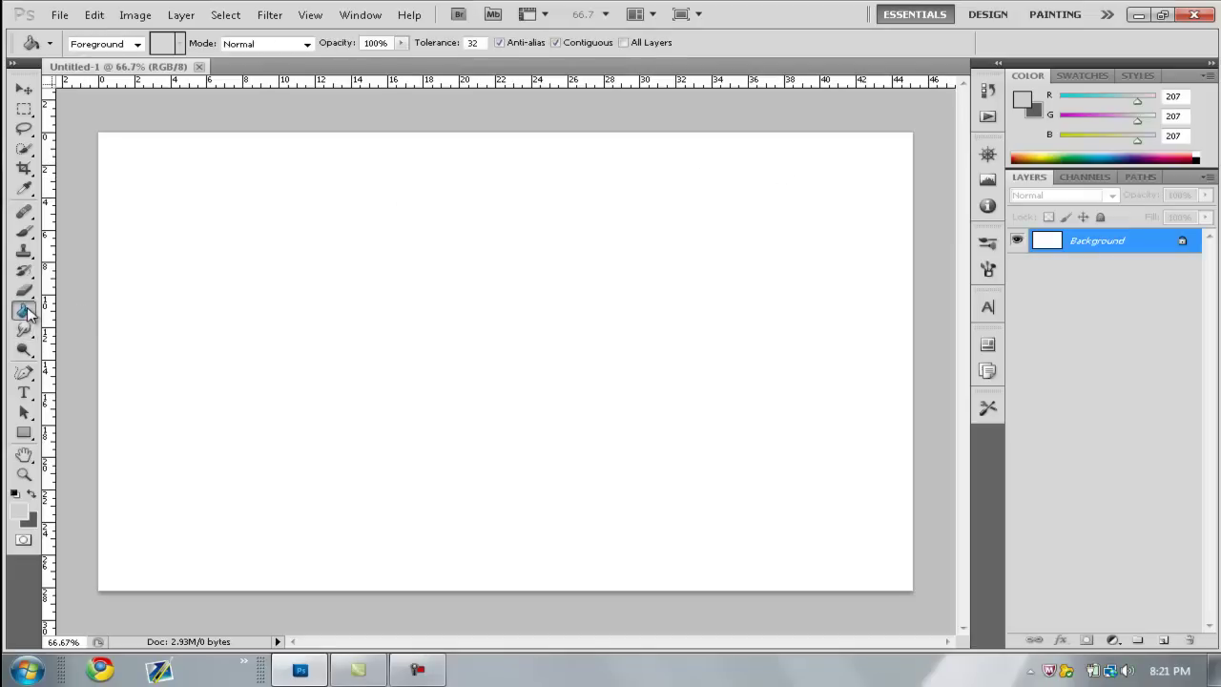
click(791, 187)
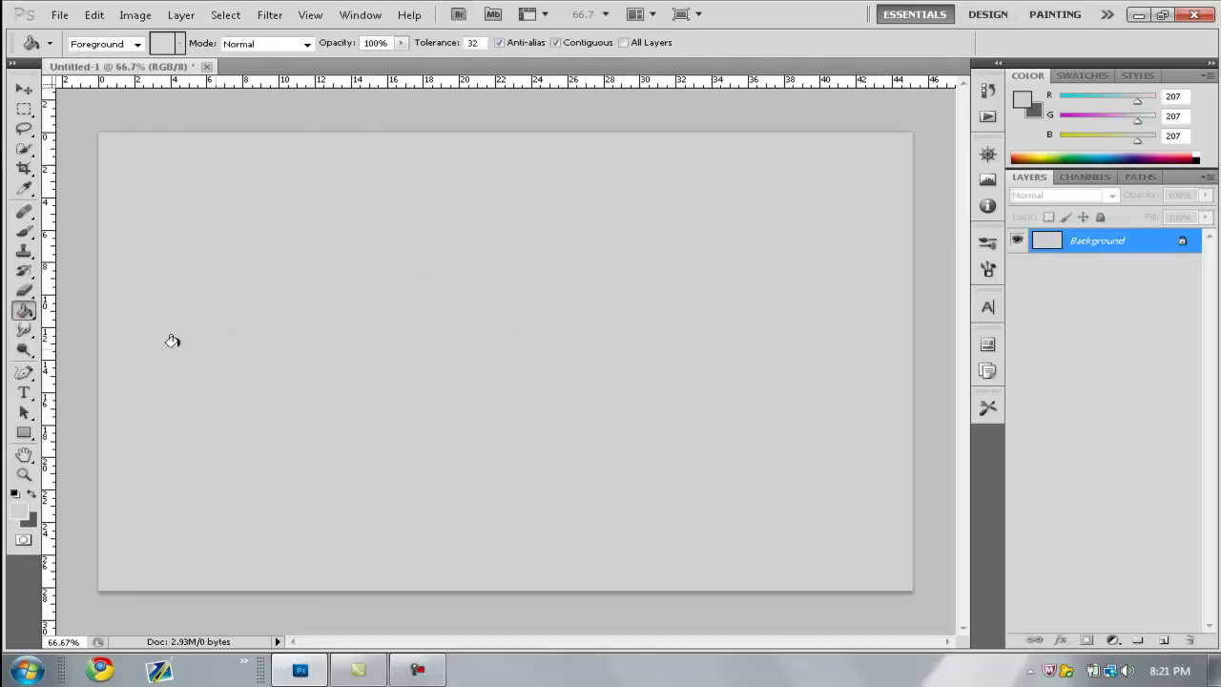
click(24, 330)
drag(20, 330, 69, 327)
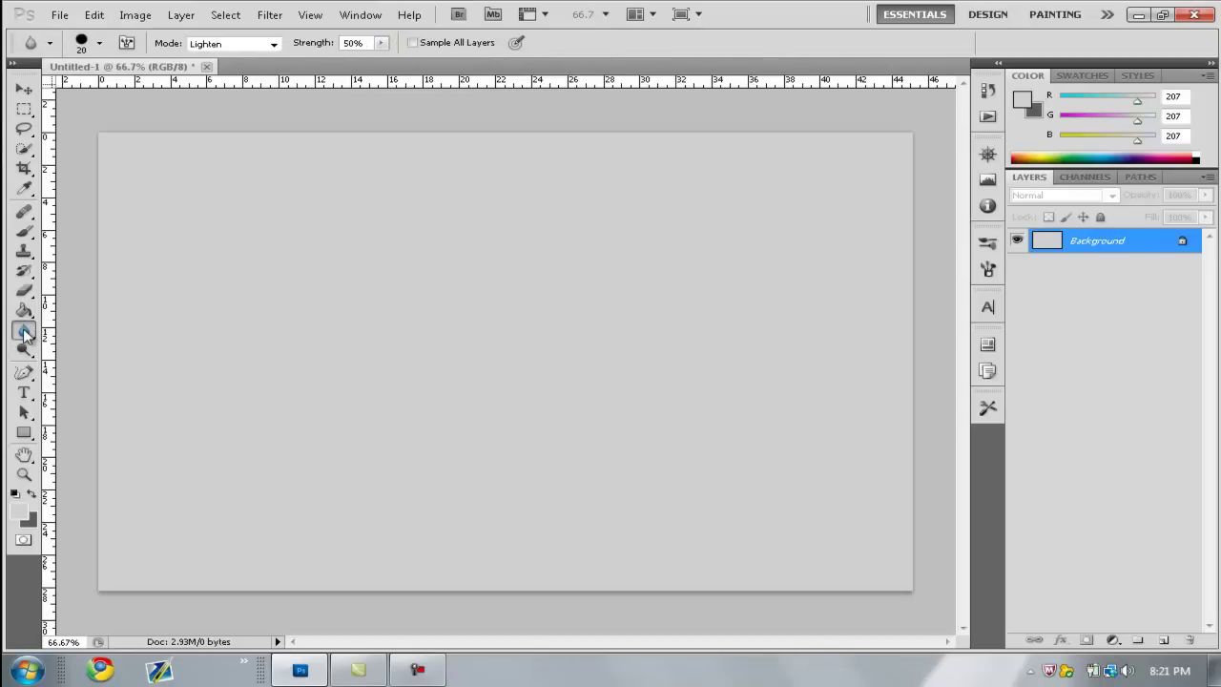
drag(24, 331, 80, 362)
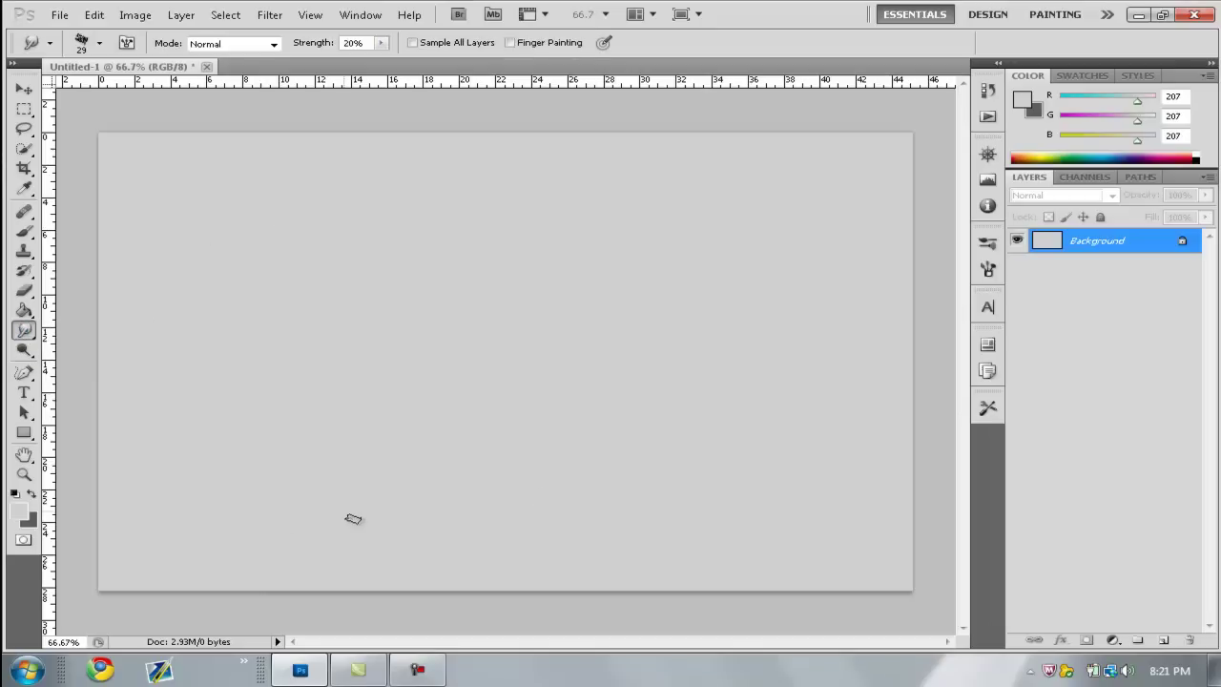
Drag the Master_Chief image from the desktop onto the canvas and scale it to about 465%
click(310, 674)
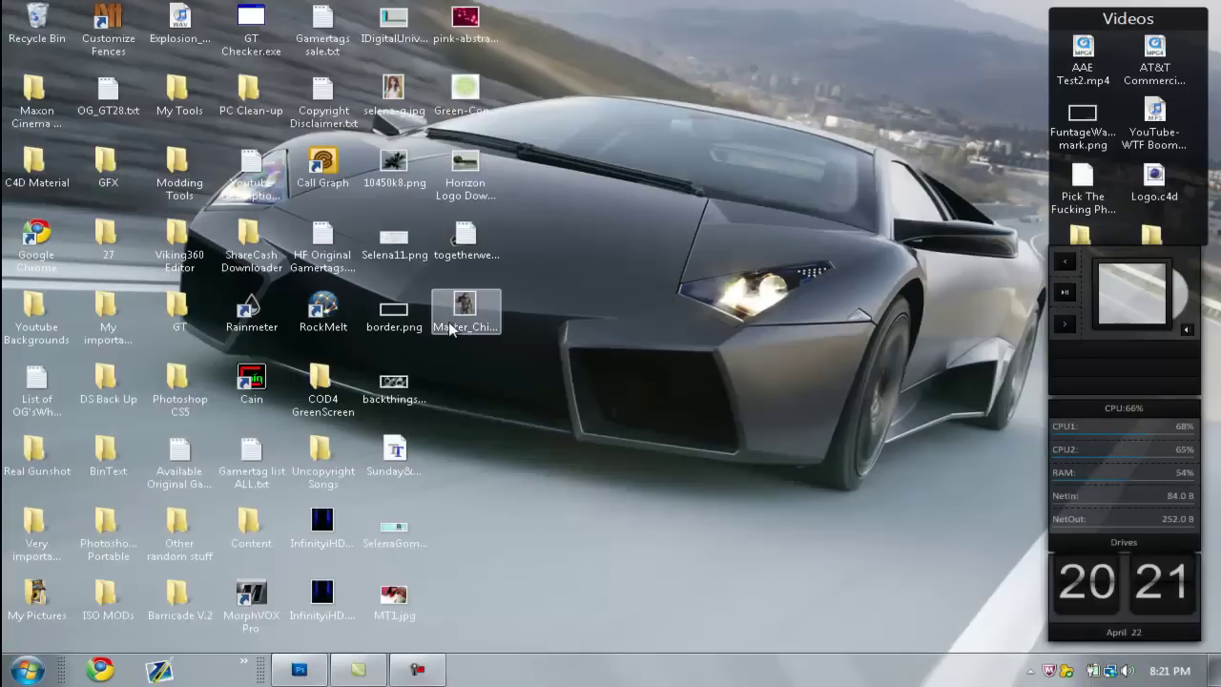
drag(462, 310, 366, 461)
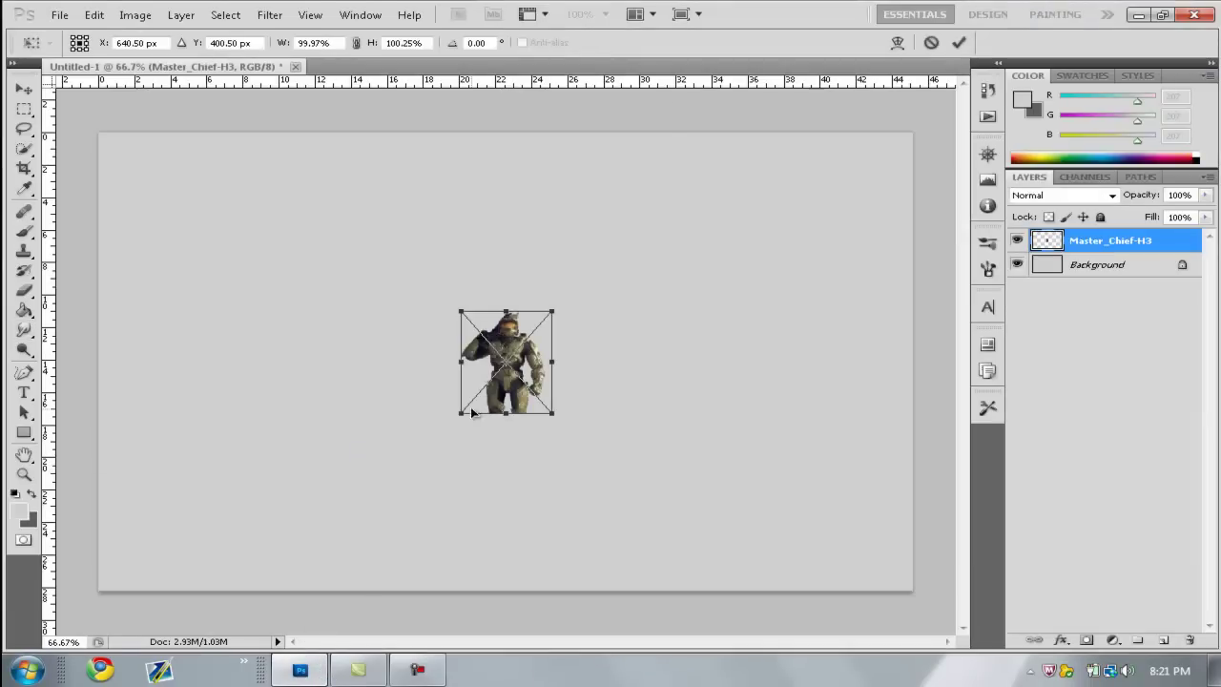
drag(459, 420, 338, 630)
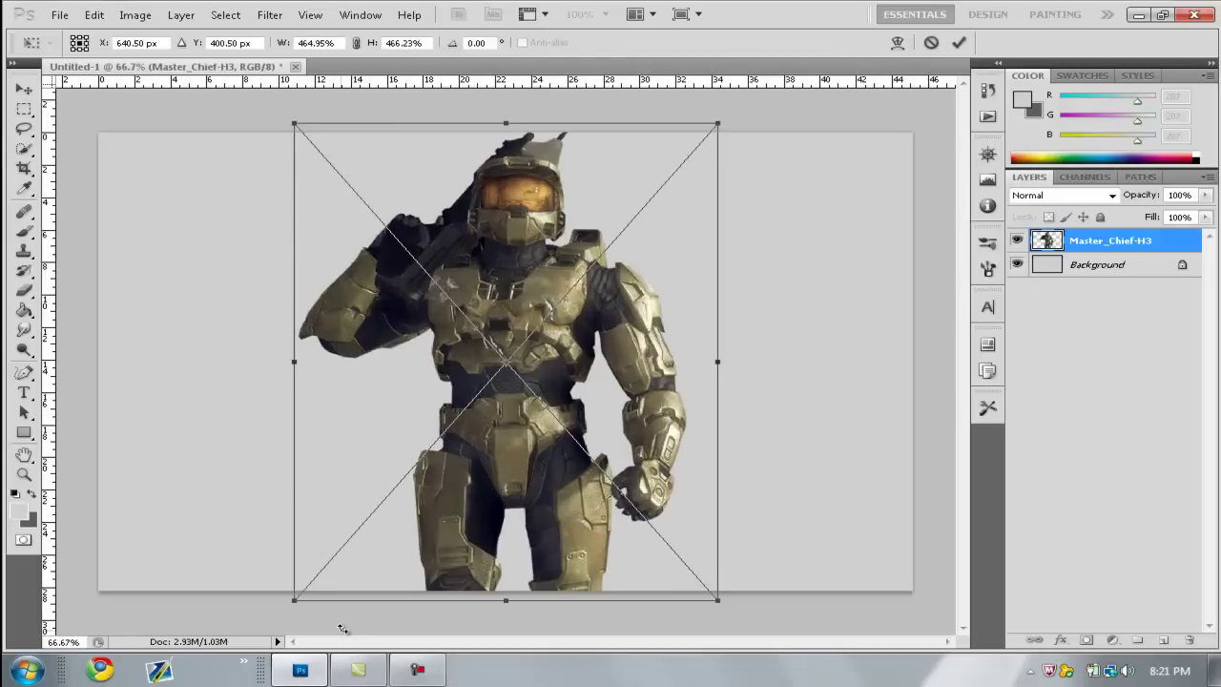
key(r)
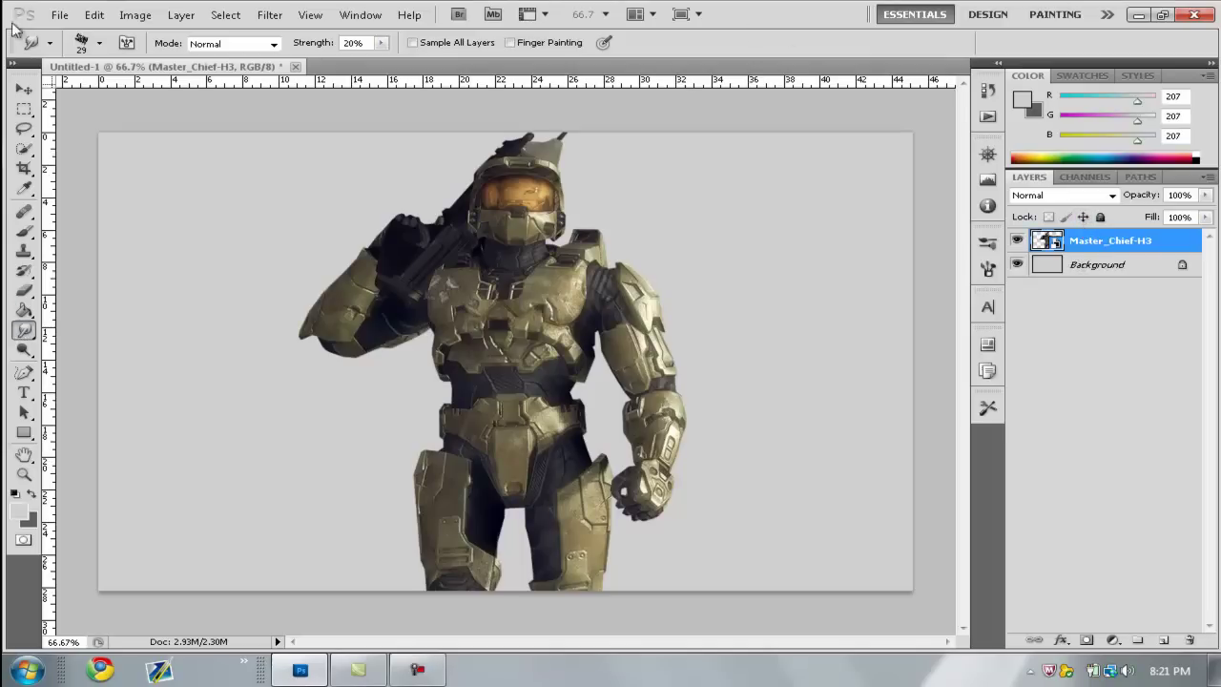
click(100, 43)
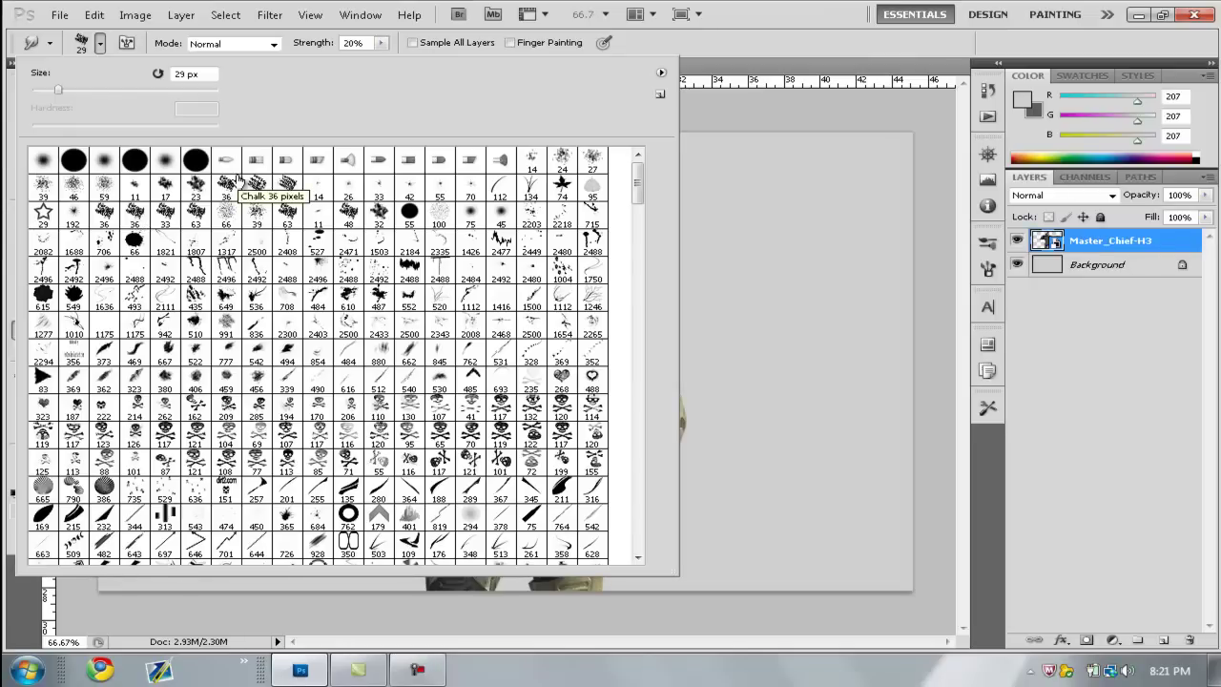
click(996, 60)
click(998, 62)
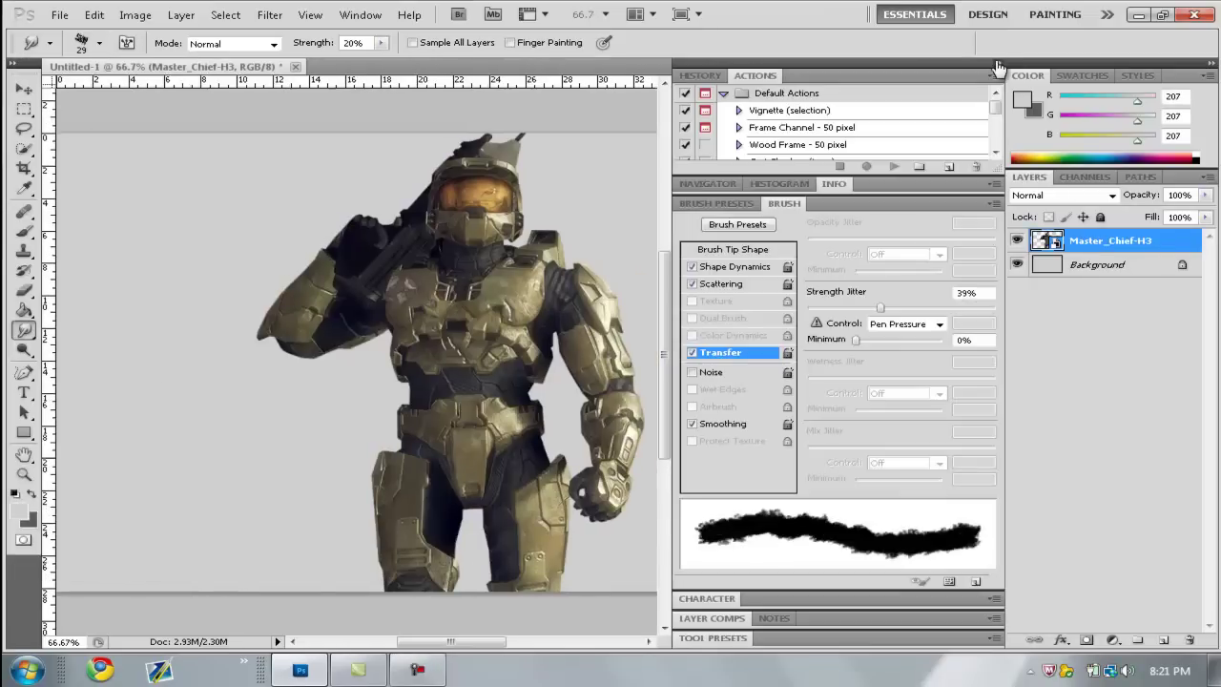
click(753, 267)
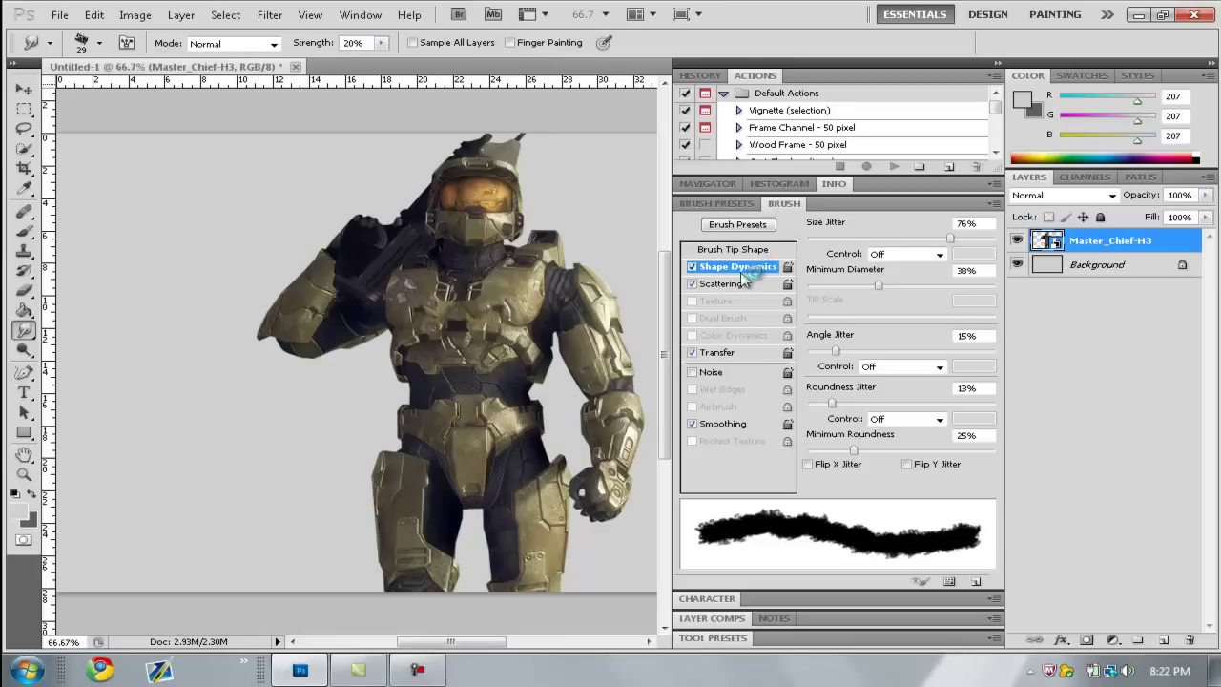
click(715, 283)
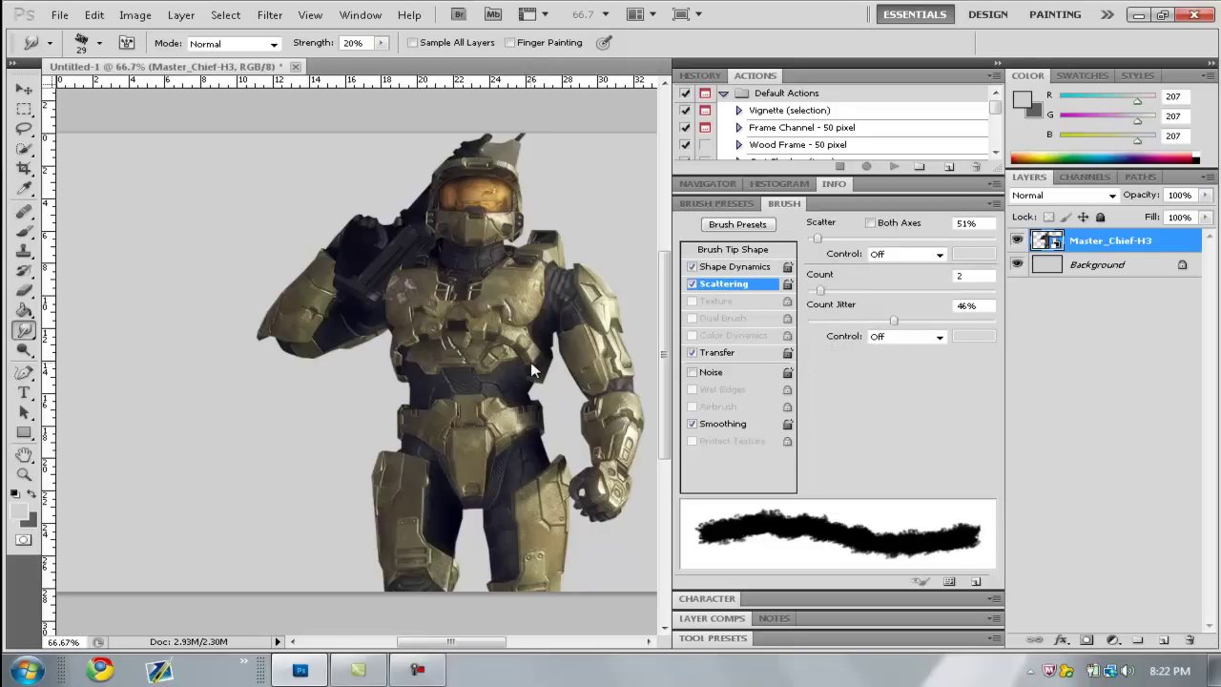
click(707, 355)
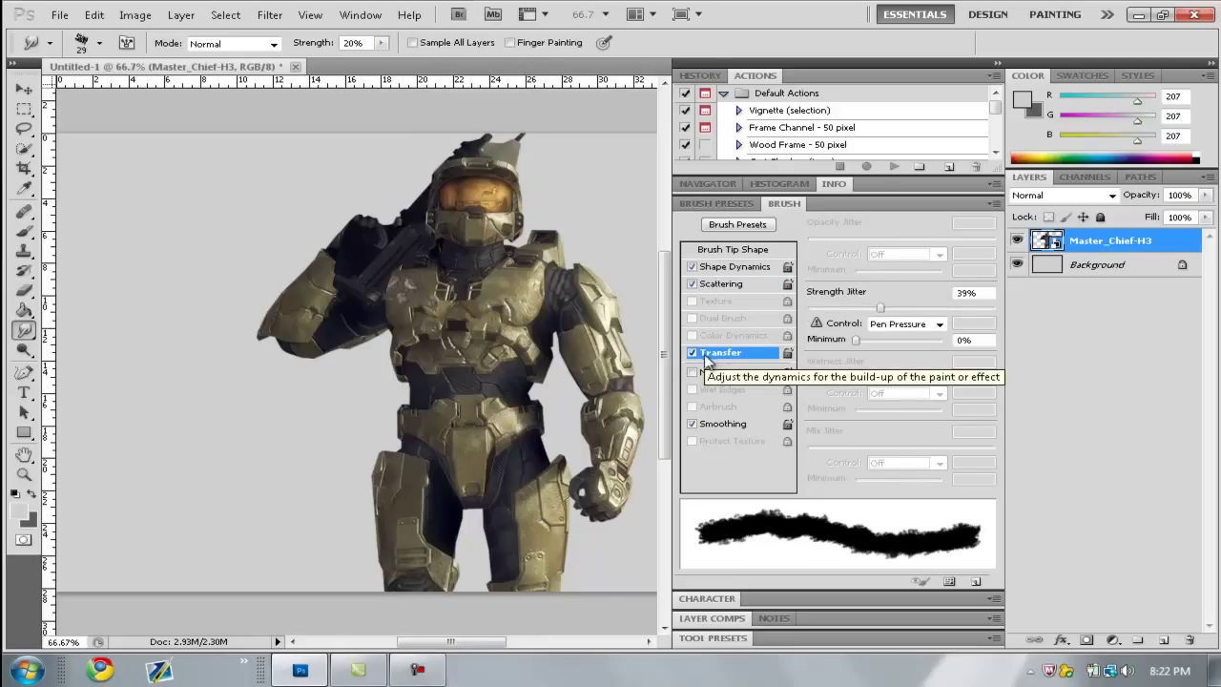
click(701, 427)
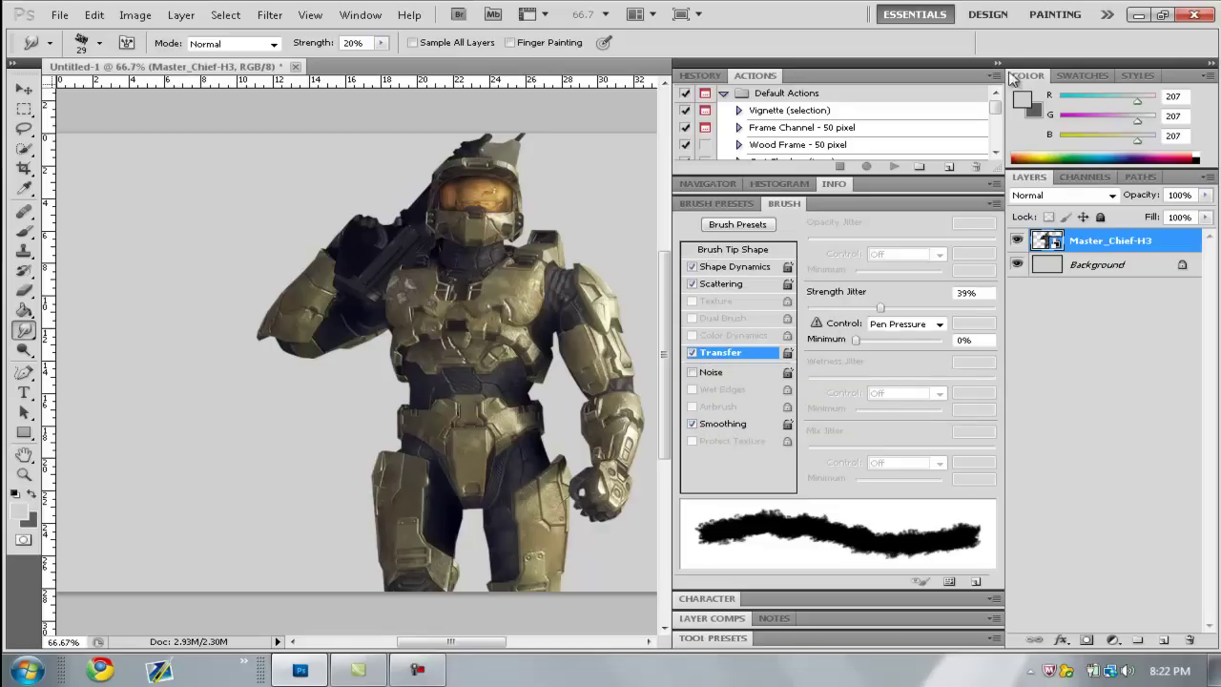
click(997, 66)
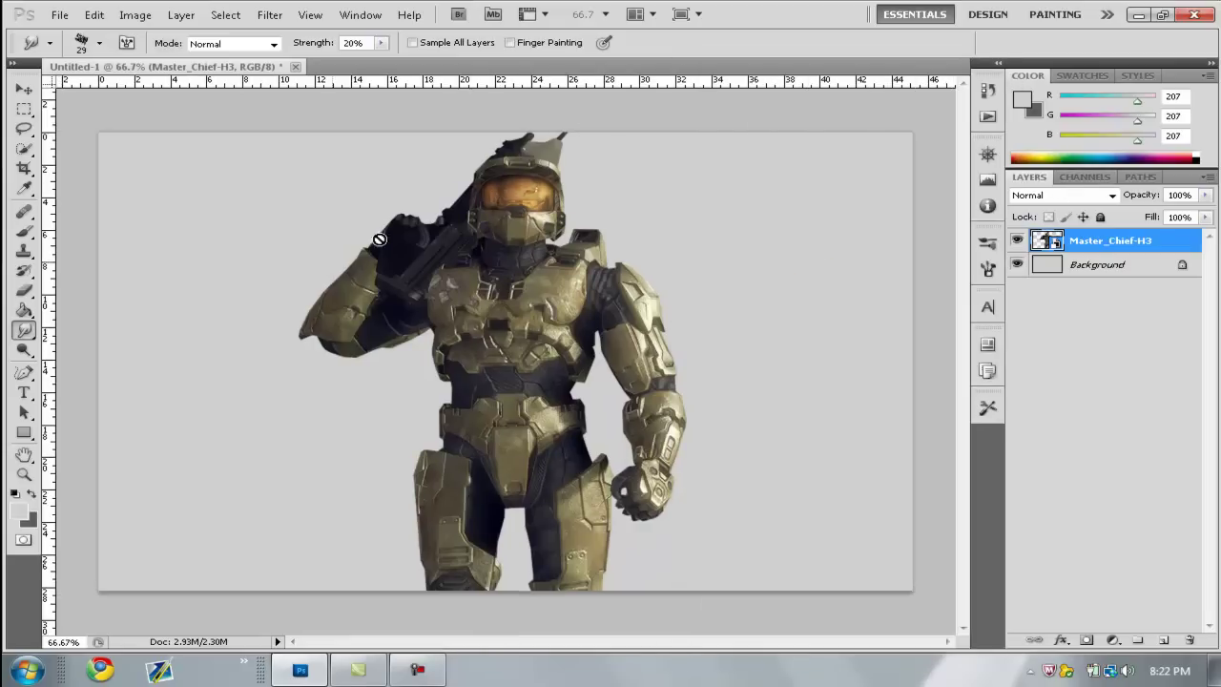
Rasterize the Master_Chief-H3 smart object and duplicate the layer with Ctrl+J
click(418, 316)
key(Return)
key(ctrl+j)
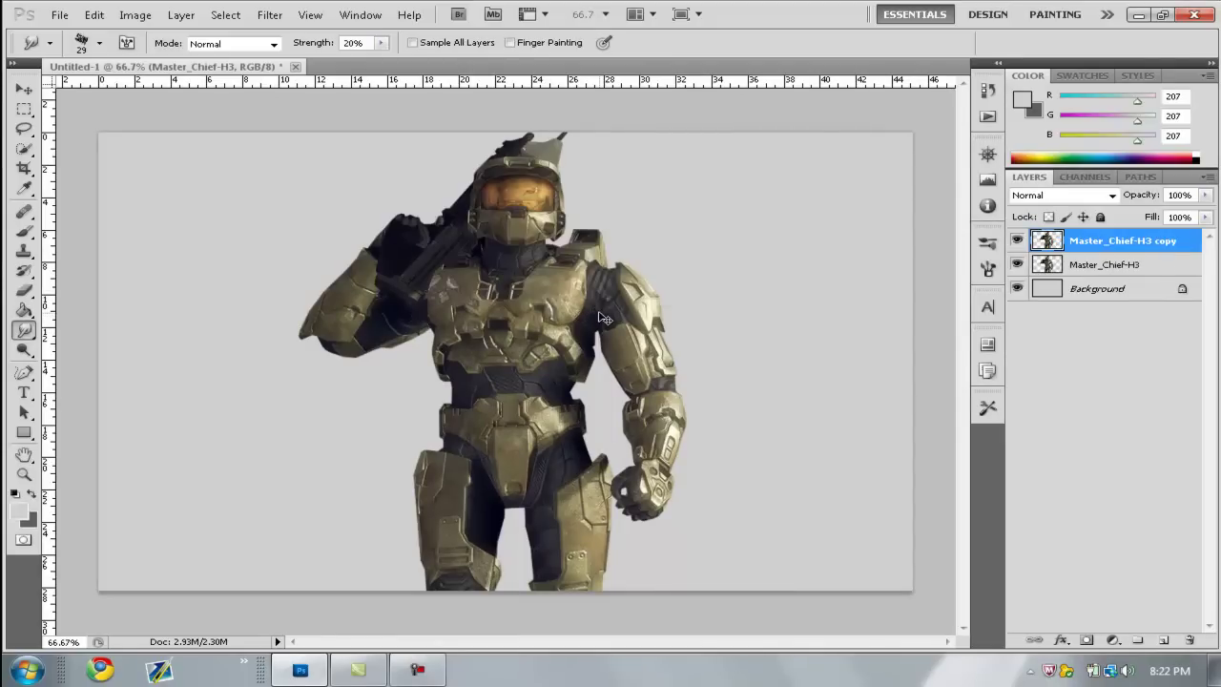
Hide the Master_Chief-H3 copy layer and reselect the original Master_Chief-H3 layer
right_click(1106, 264)
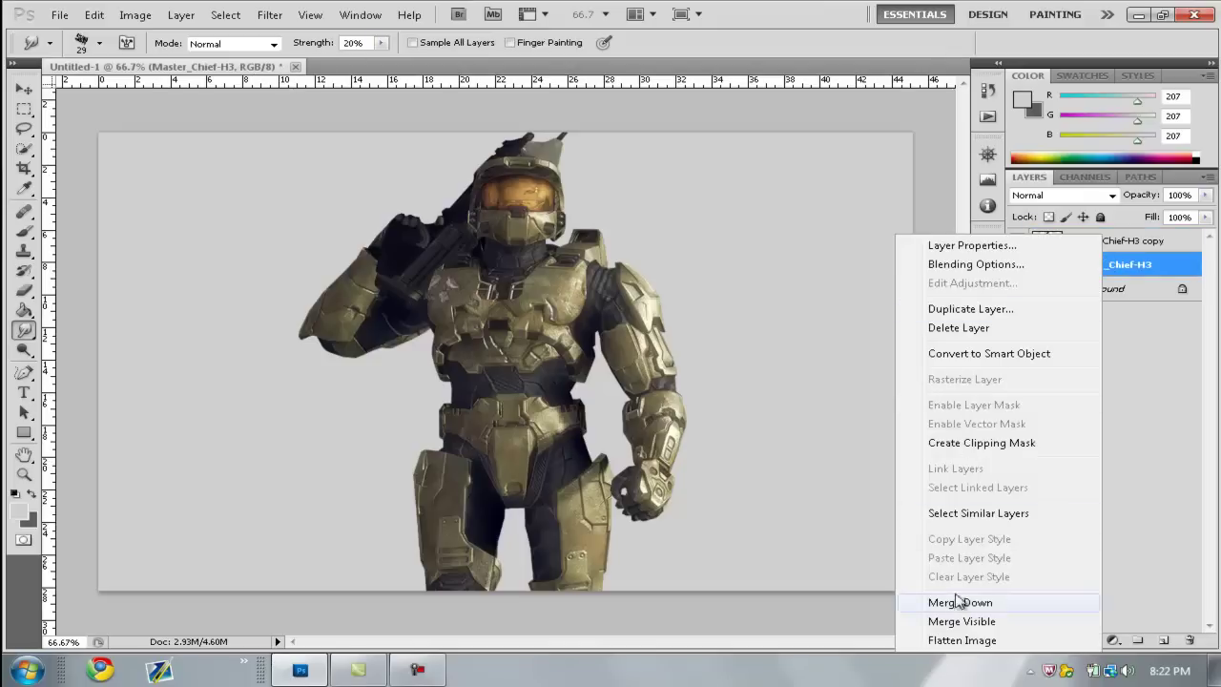
click(1140, 242)
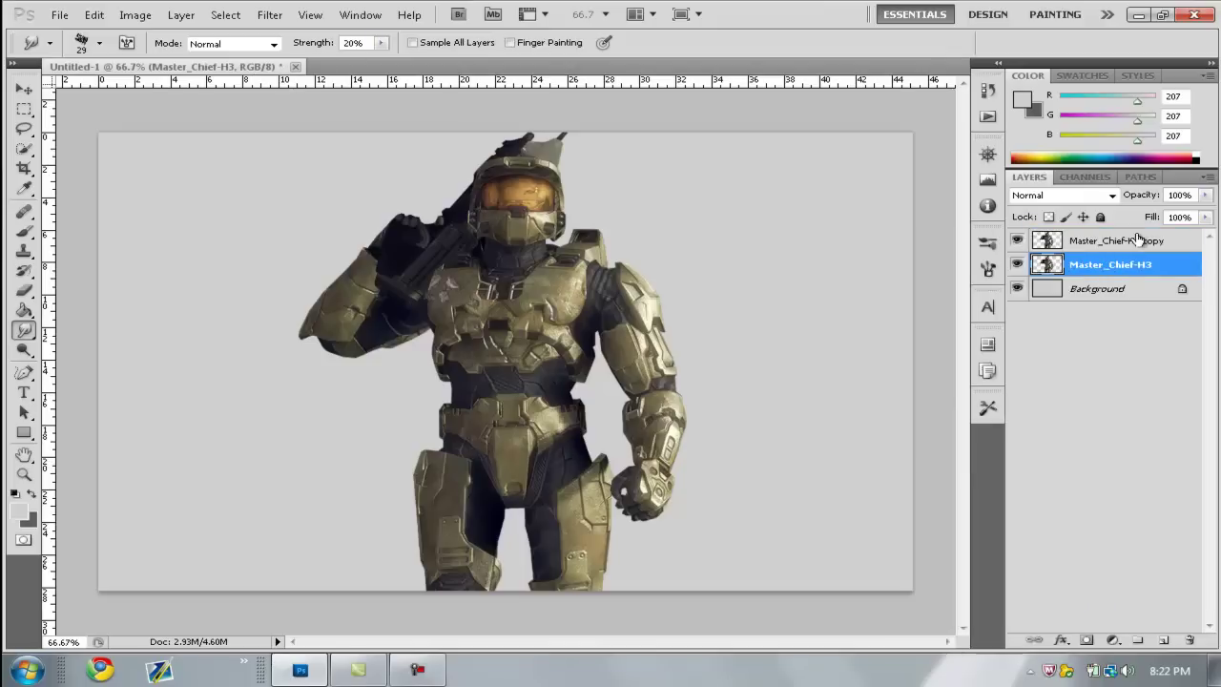
click(1121, 246)
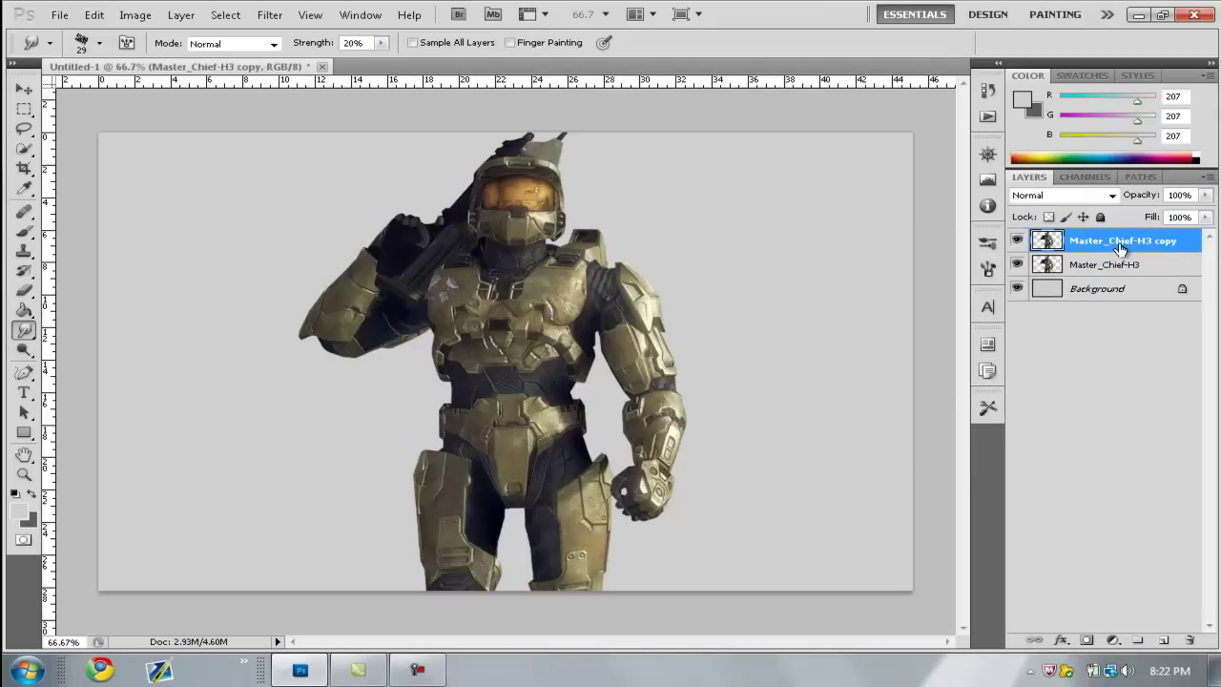
click(1017, 240)
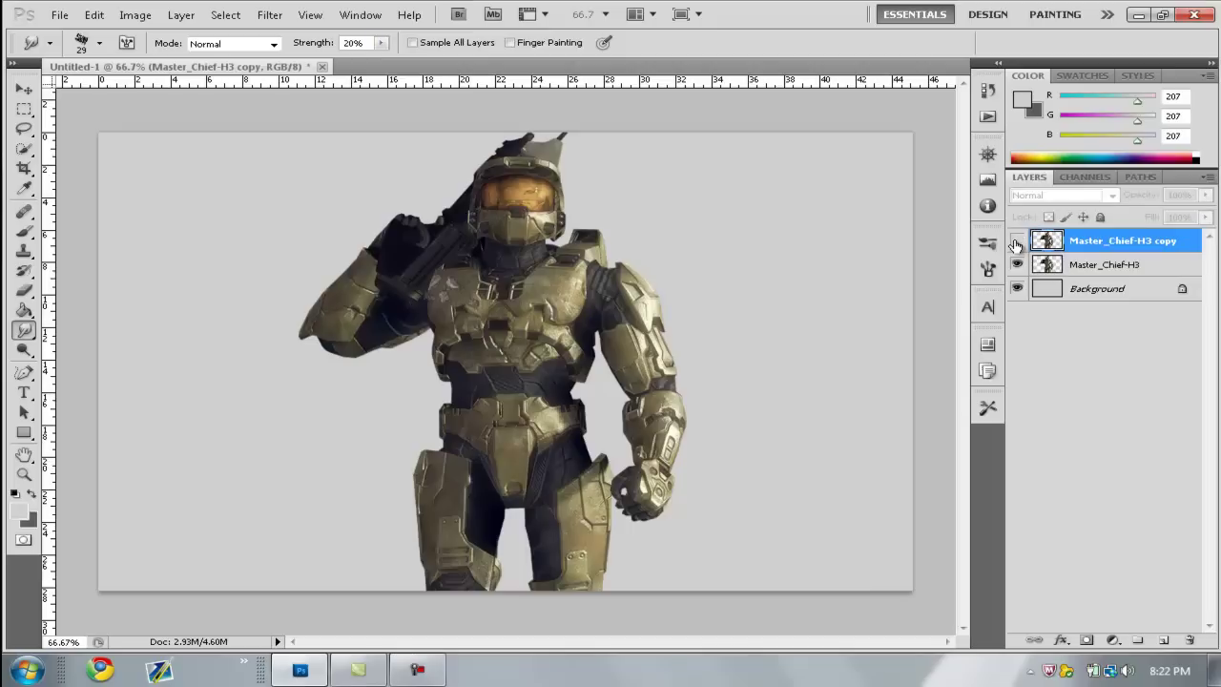
click(1087, 267)
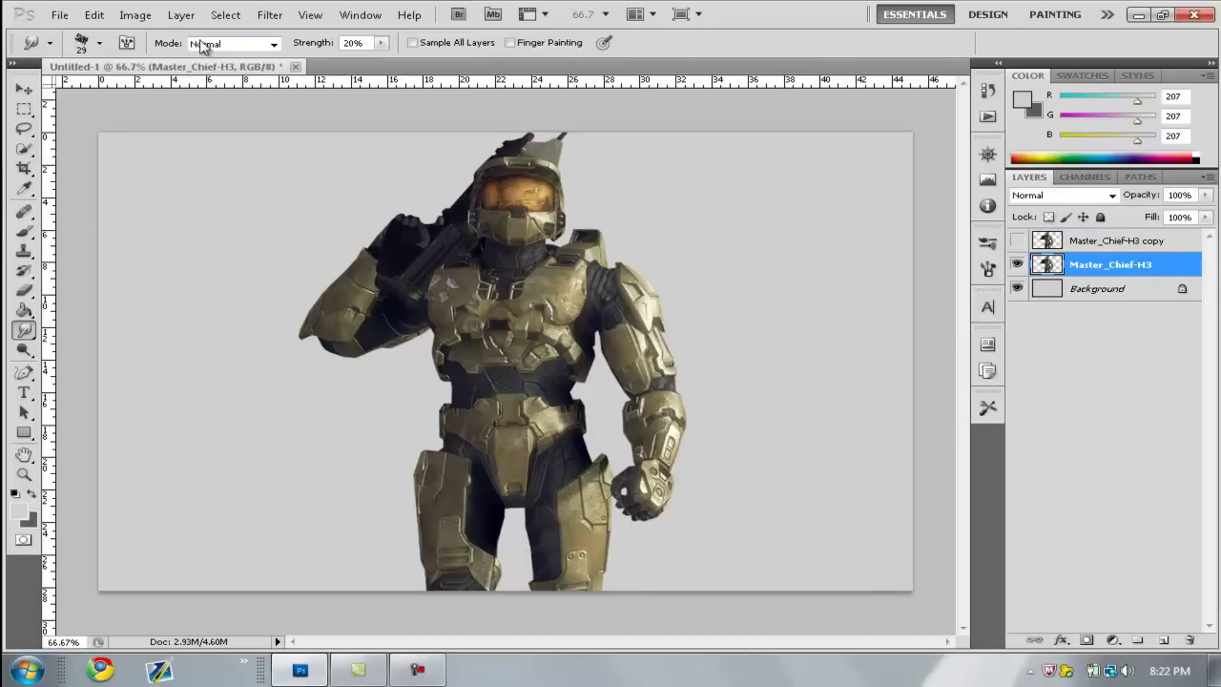
Set the Smudge Tool to 83% strength with a 45 px brush
click(381, 43)
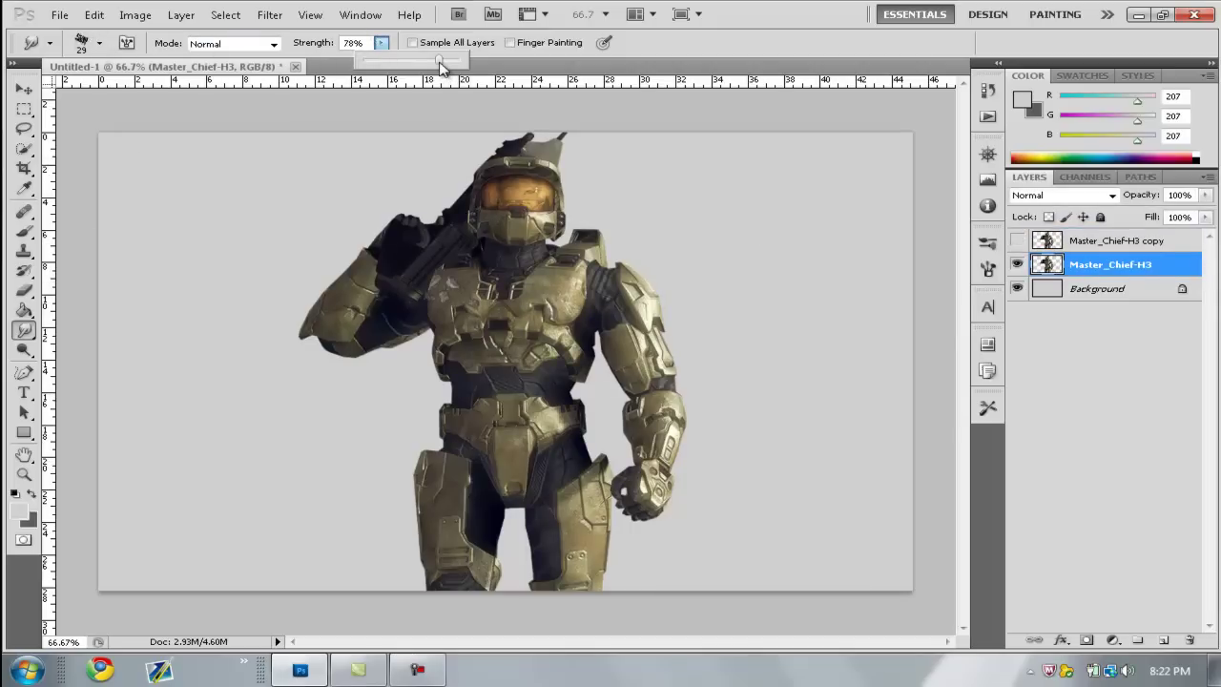
drag(446, 63, 450, 63)
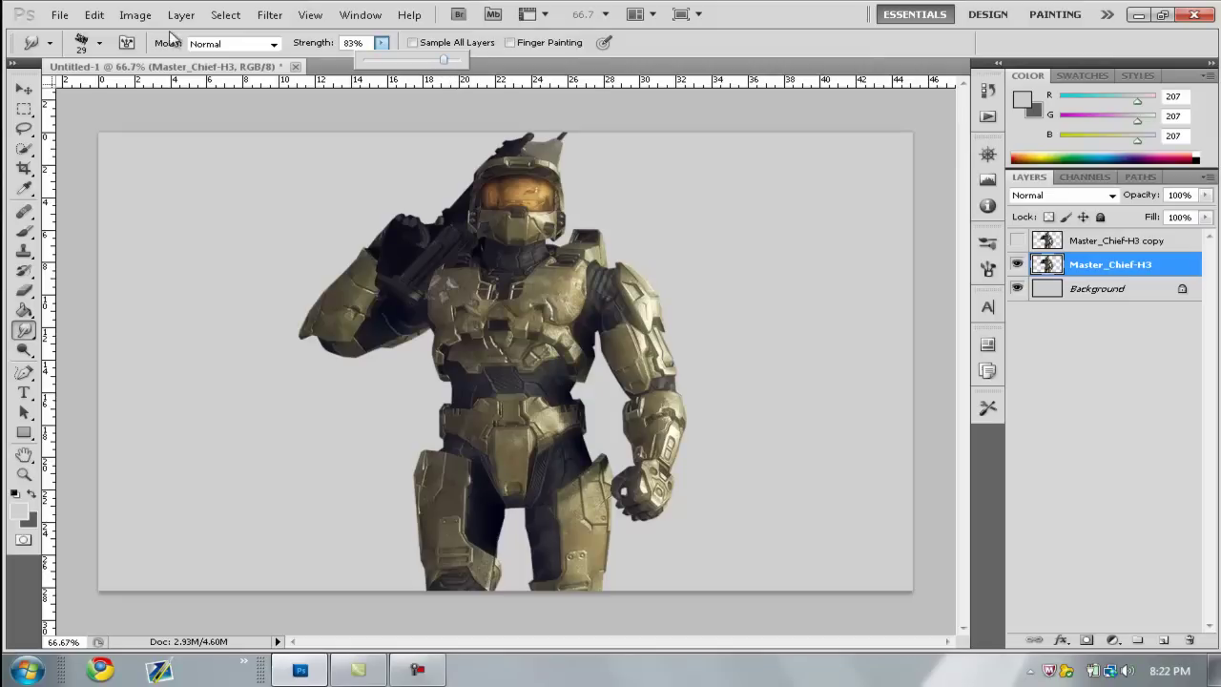
click(99, 43)
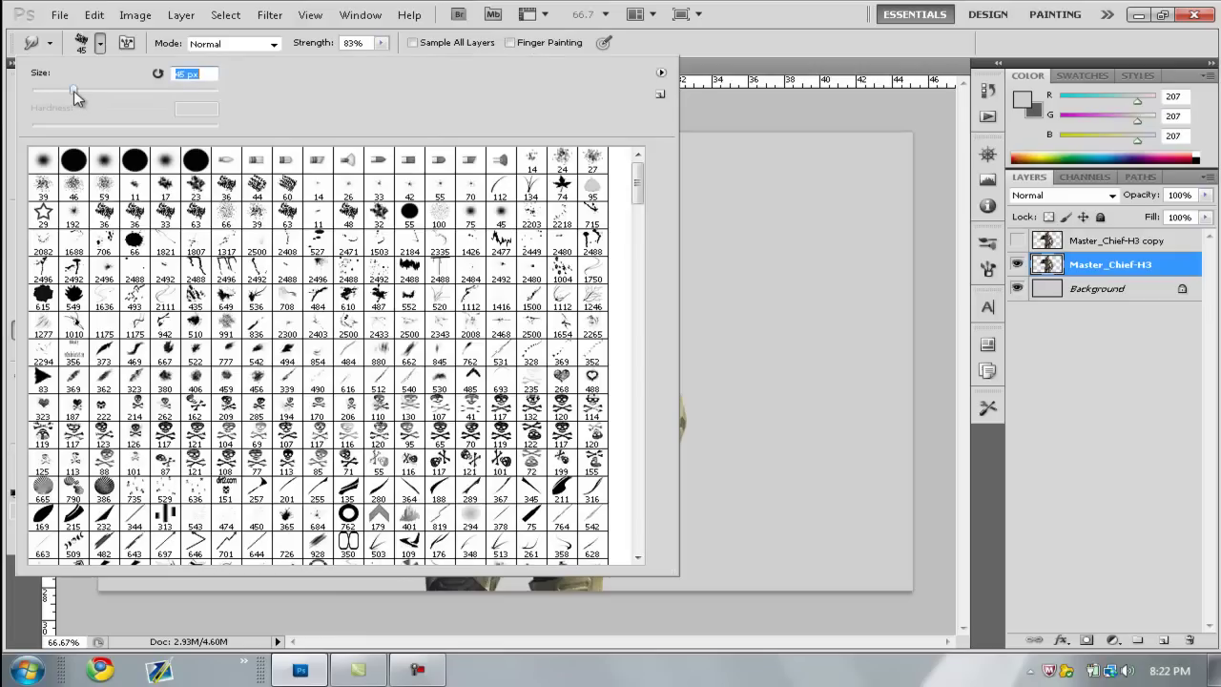
click(256, 154)
click(1161, 481)
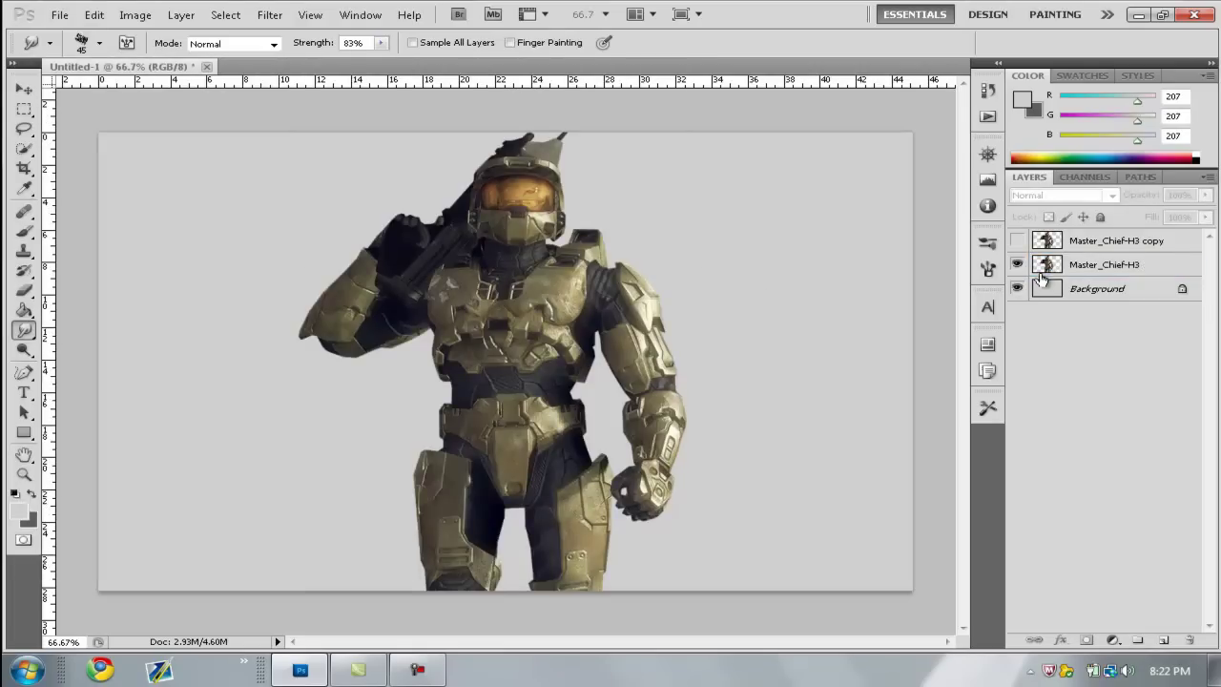
Smear the shoulder, arm, gun and torso edges of Master_Chief-H3 into the background
click(1082, 264)
mouse_move(367, 247)
mouse_down()
mouse_move(308, 301)
mouse_move(294, 339)
mouse_move(341, 353)
mouse_move(422, 330)
mouse_move(430, 340)
mouse_move(439, 420)
mouse_move(410, 510)
mouse_move(418, 595)
mouse_move(462, 604)
mouse_move(490, 593)
mouse_move(493, 508)
mouse_move(513, 500)
mouse_move(525, 585)
mouse_move(579, 589)
mouse_move(616, 512)
mouse_move(654, 503)
mouse_move(682, 433)
mouse_move(658, 290)
mouse_move(608, 259)
mouse_move(601, 234)
mouse_move(568, 237)
mouse_move(579, 132)
mouse_move(528, 127)
mouse_move(453, 153)
mouse_move(416, 223)
mouse_move(383, 211)
mouse_move(348, 243)
mouse_move(351, 275)
mouse_up()
mouse_move(598, 329)
mouse_down()
mouse_move(592, 380)
mouse_move(605, 462)
mouse_move(621, 453)
mouse_move(599, 357)
mouse_up()
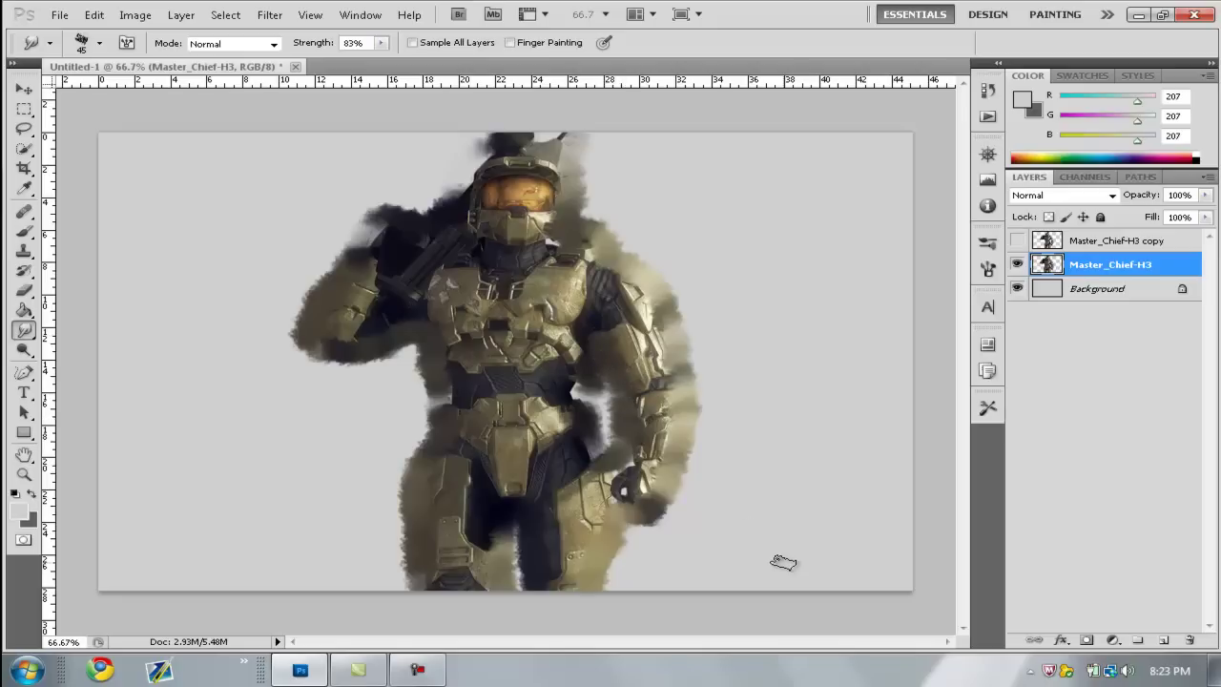
Show the Master_Chief-H3 copy and duplicate it into a hidden copy 2 layer
click(1074, 242)
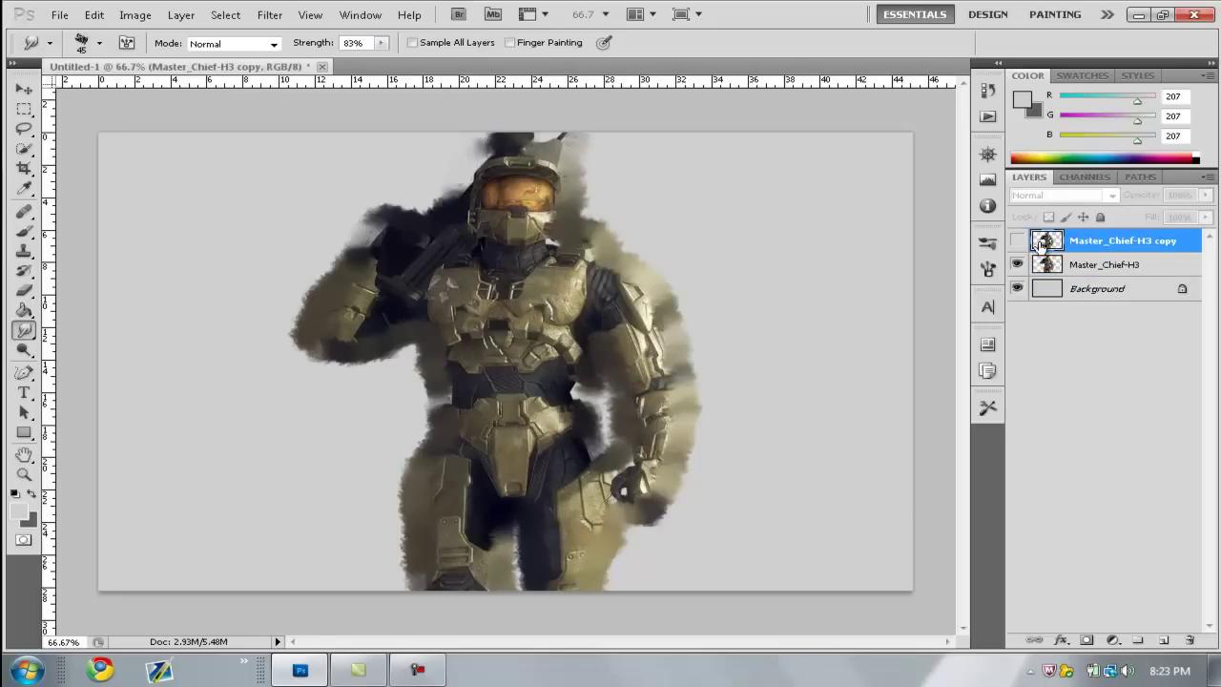
click(1017, 241)
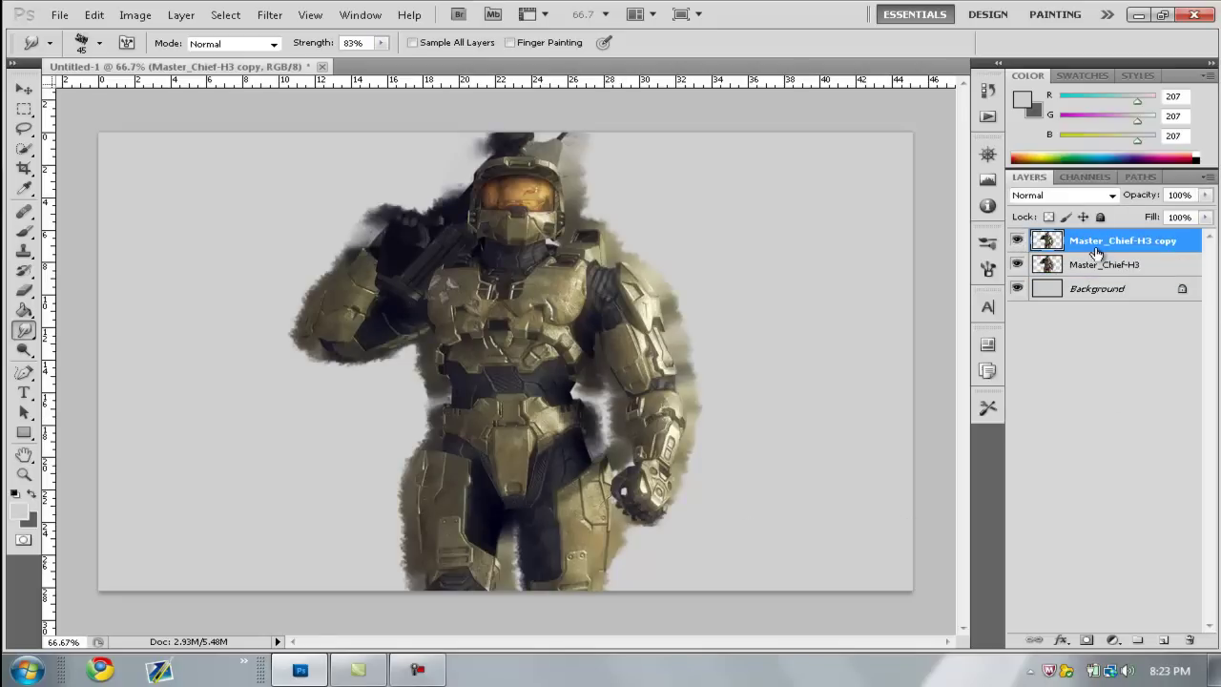
key(ctrl+j)
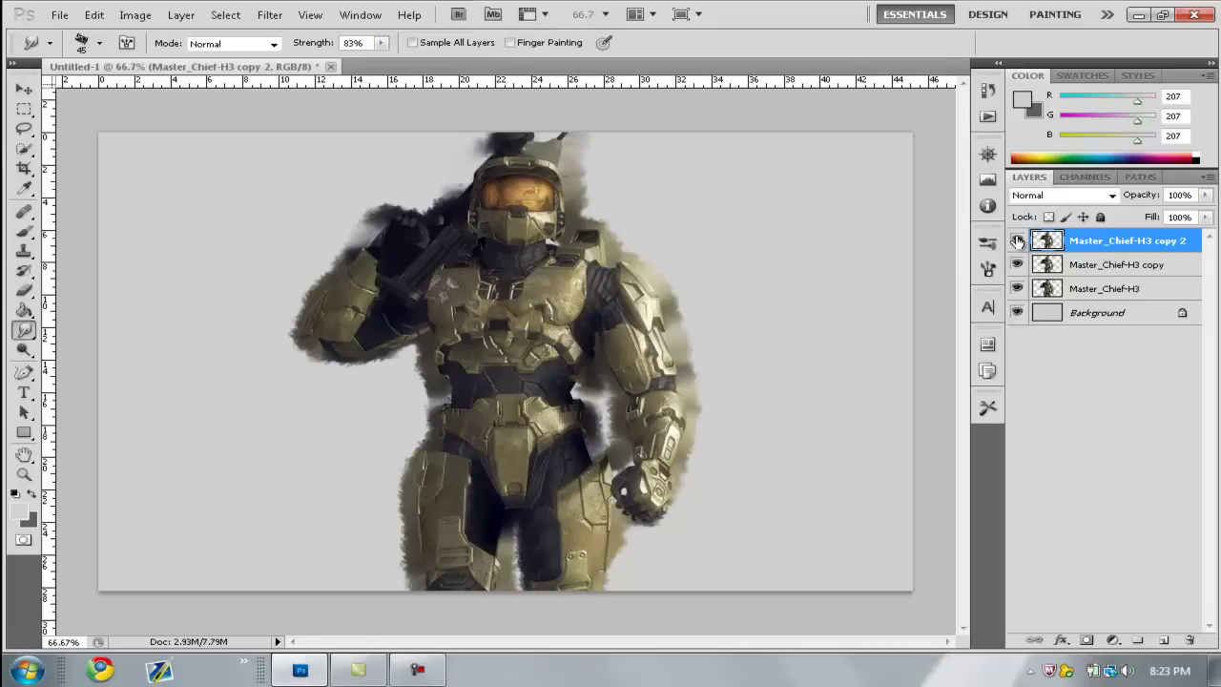
click(1016, 240)
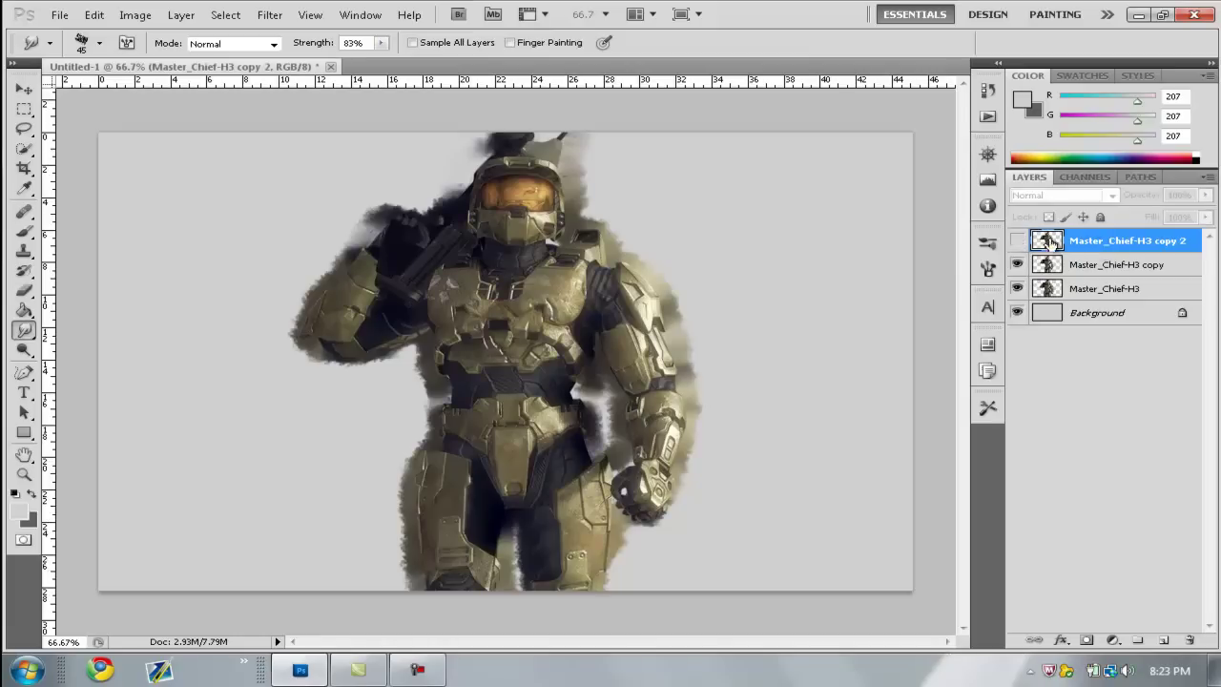
Set the smudge to 61% strength and a 33 px brush on the Master_Chief-H3 copy layer
click(380, 43)
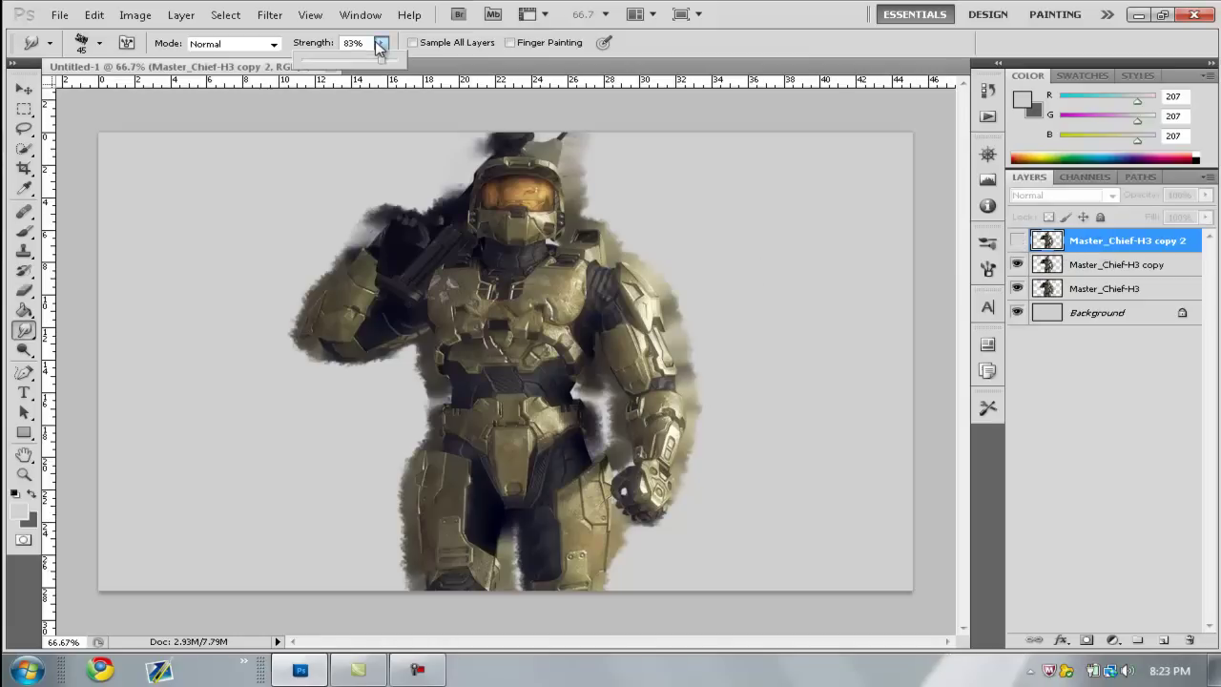
drag(345, 63, 354, 64)
click(450, 204)
key(Return)
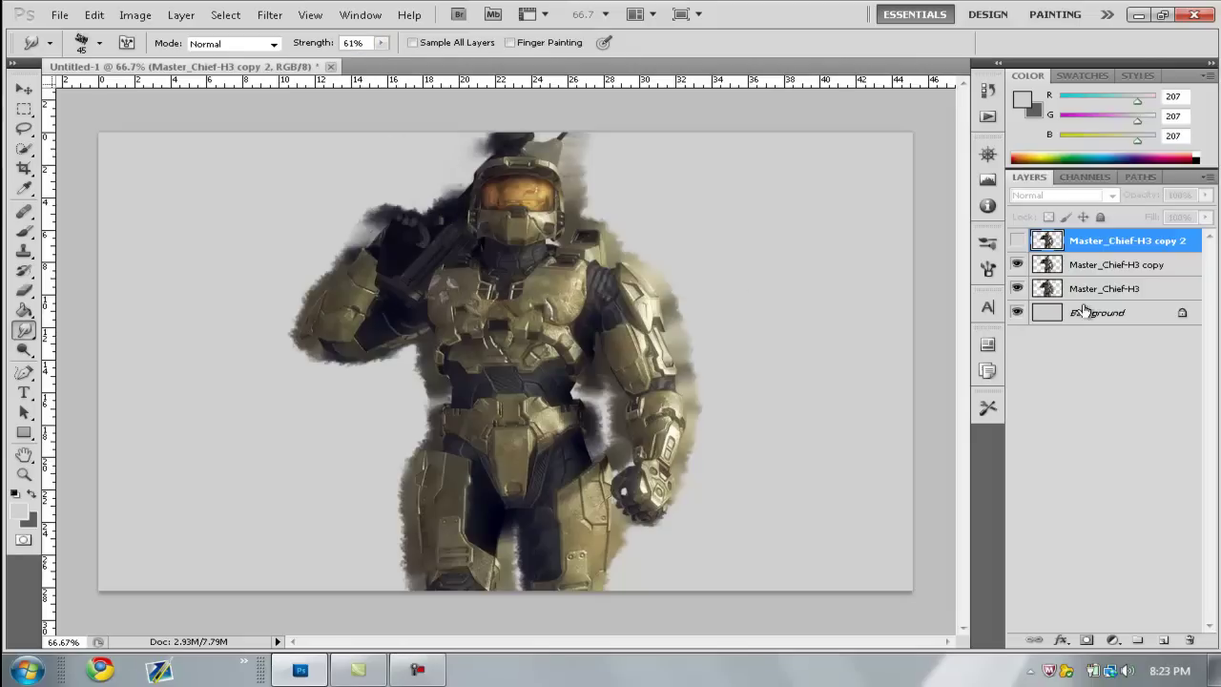
click(1087, 268)
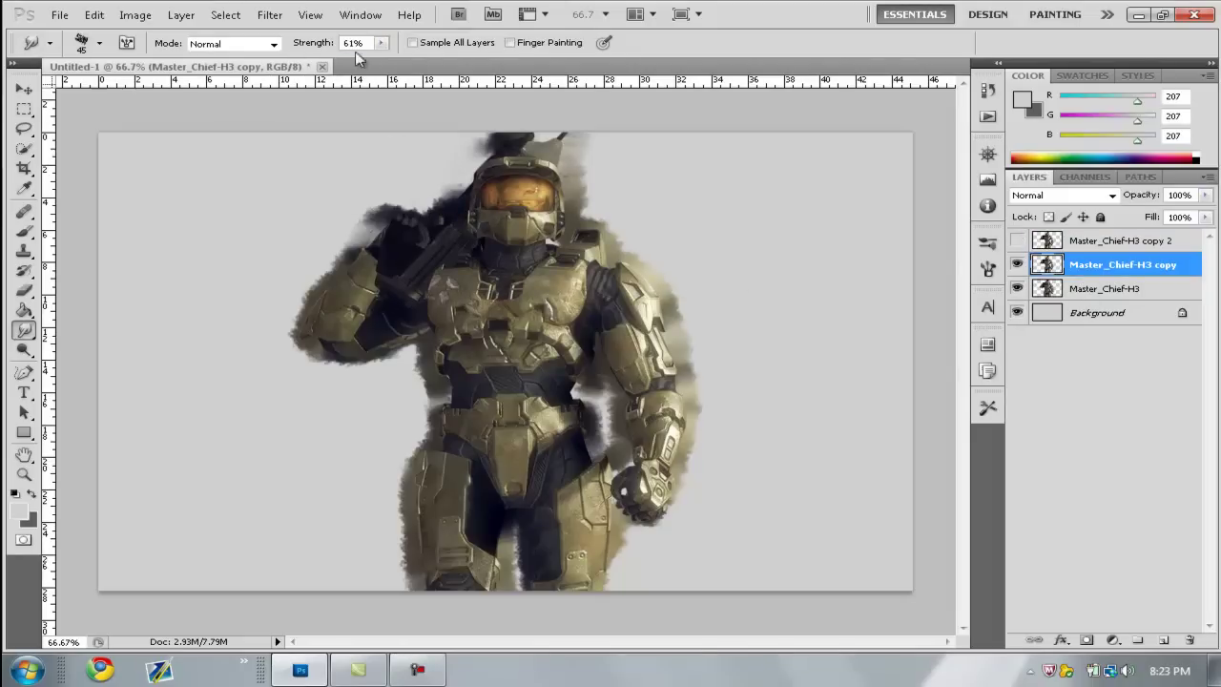
click(99, 43)
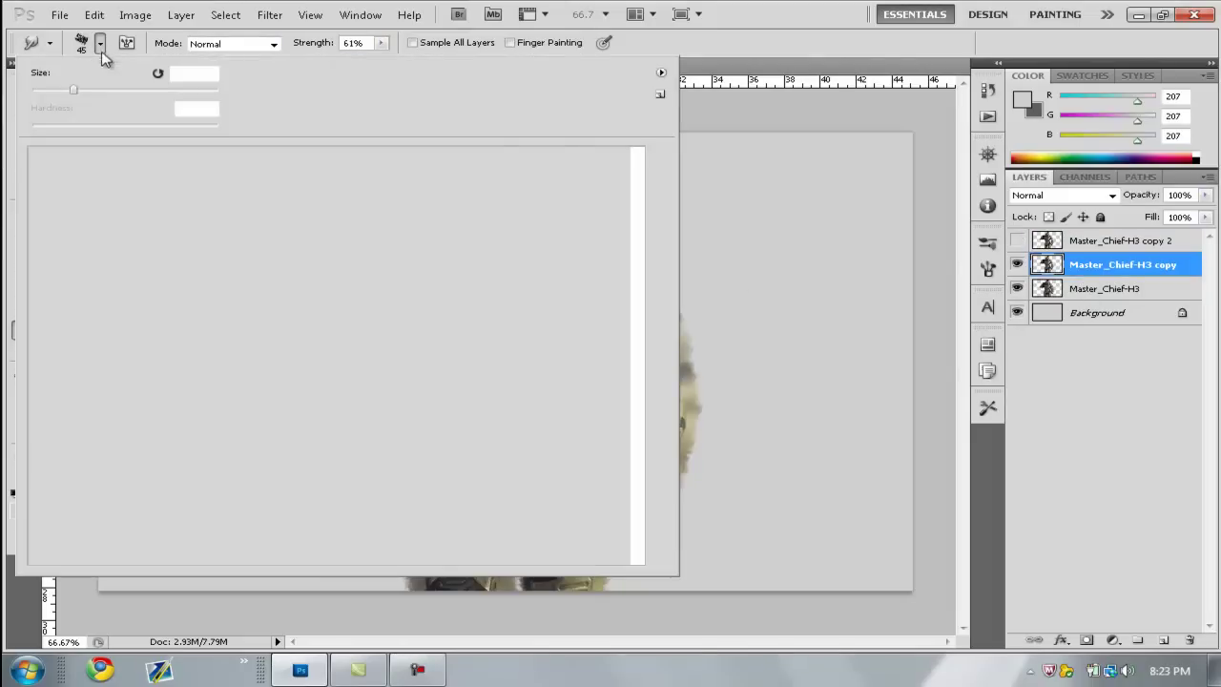
click(62, 92)
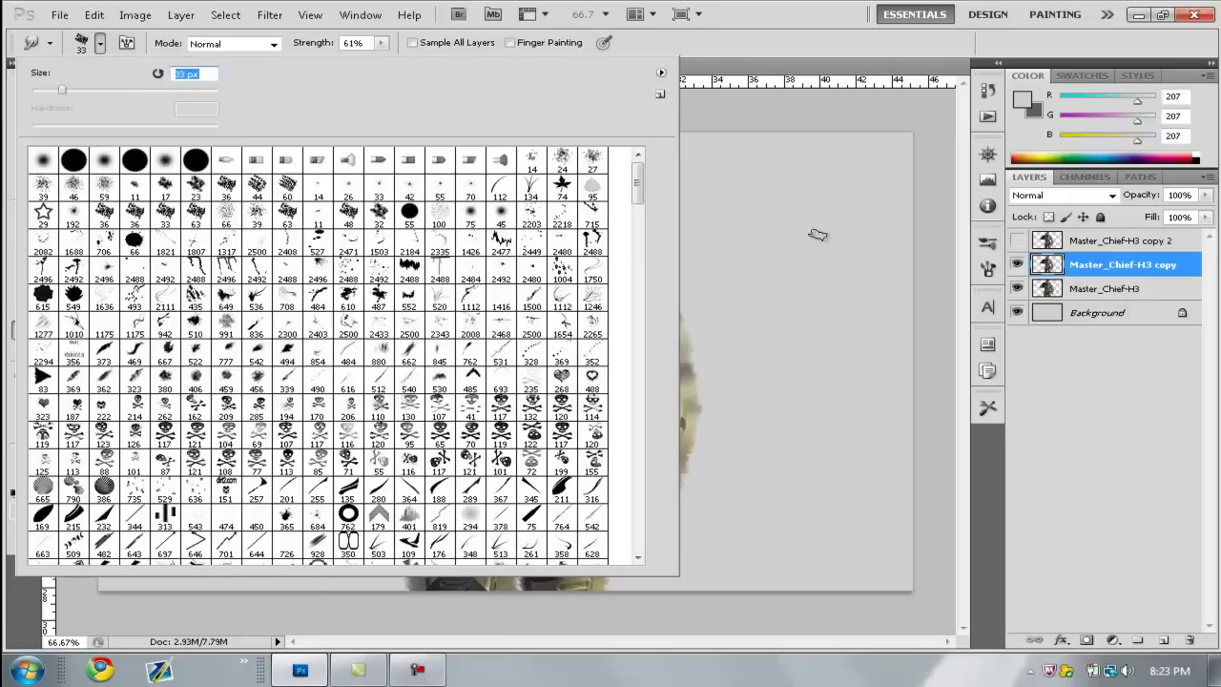
click(648, 554)
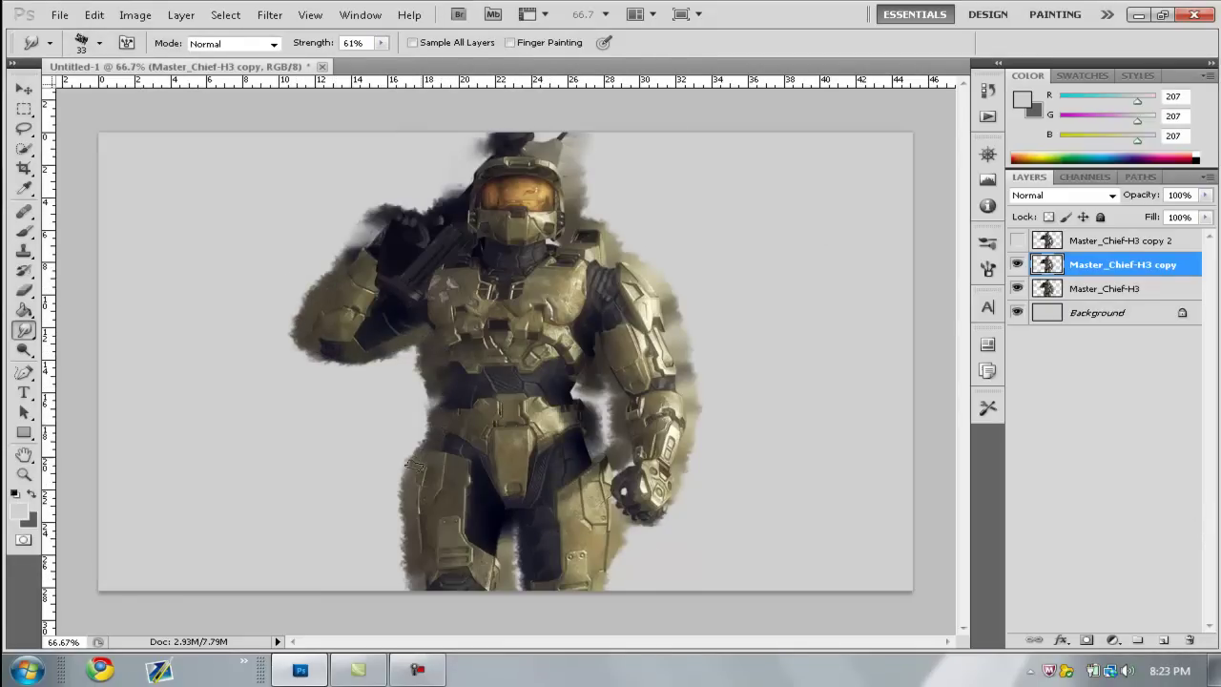
Smear dark streaks down the leg and thigh, up the torso, around the fist and shoulder, then select copy 2
drag(513, 519, 492, 586)
drag(509, 524, 527, 570)
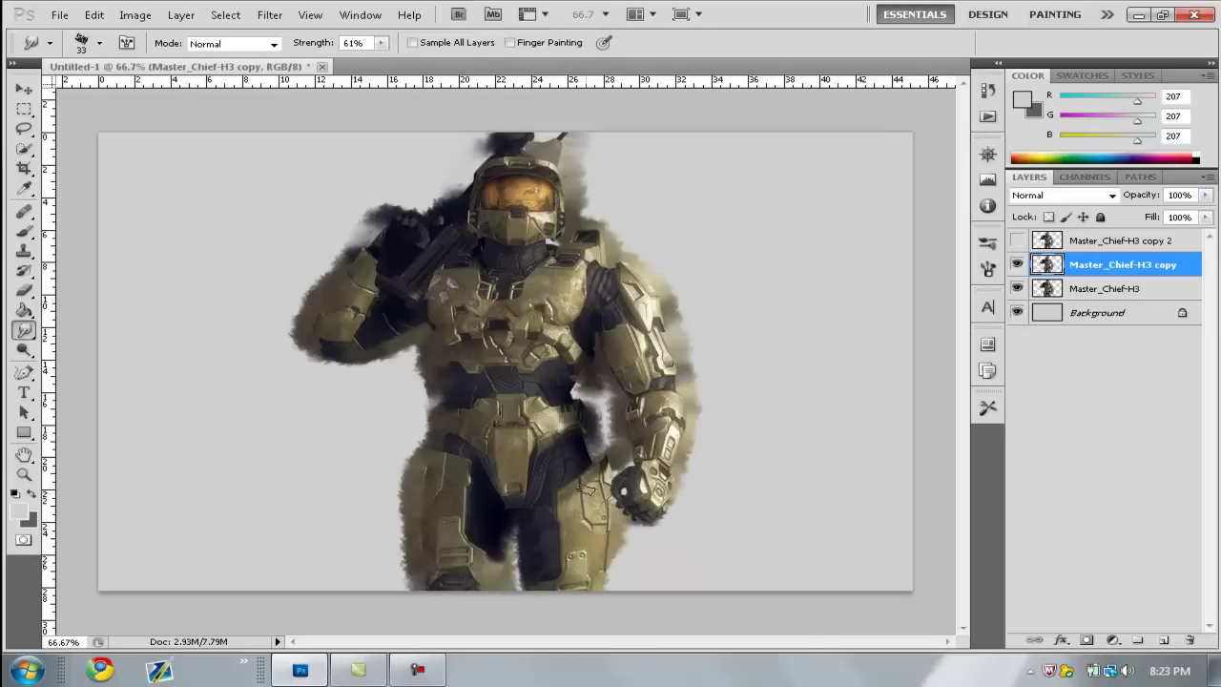
drag(600, 488, 611, 570)
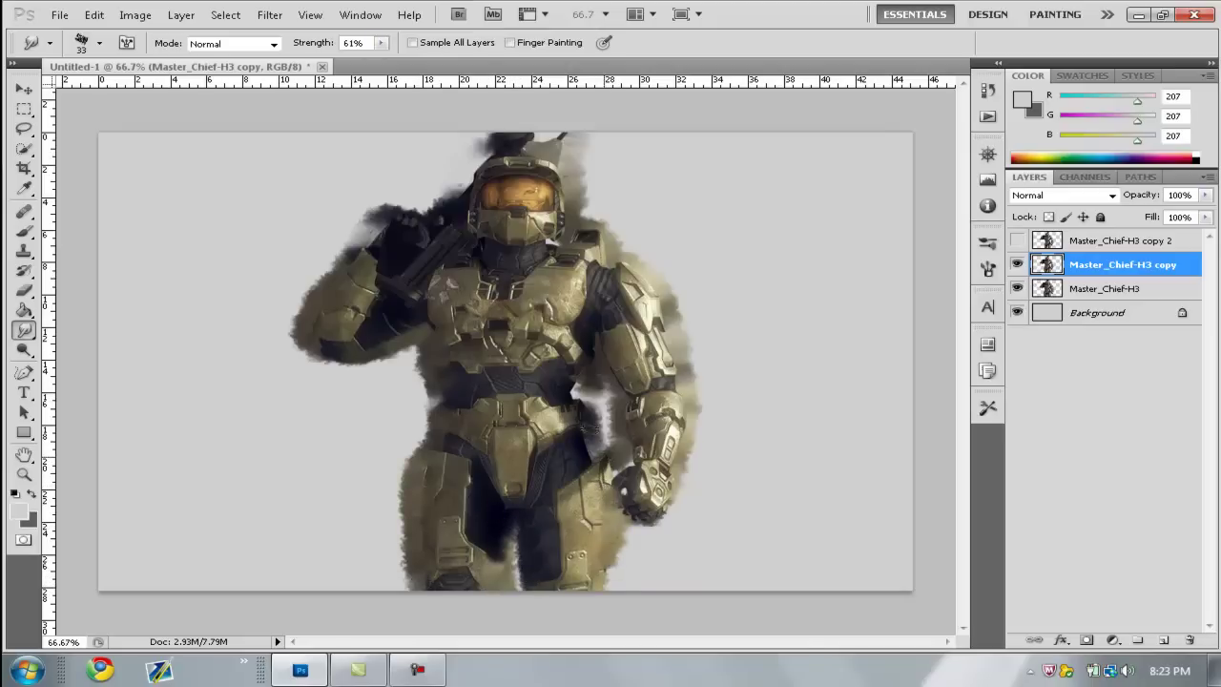
drag(586, 426, 596, 341)
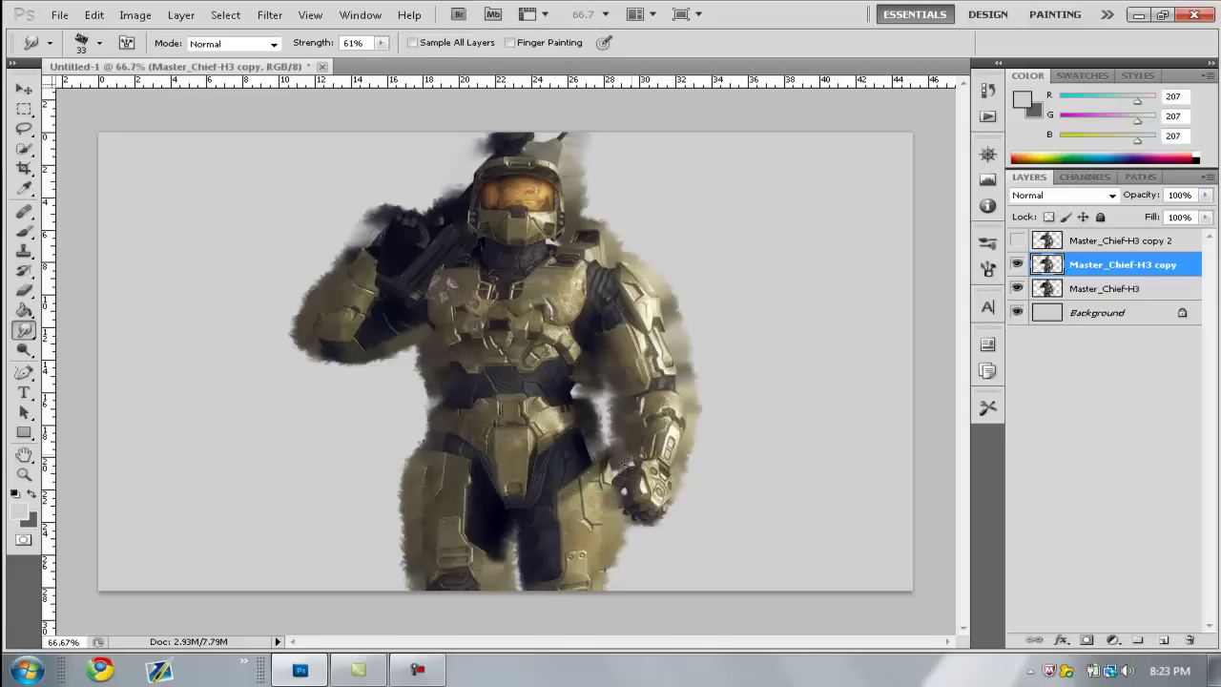
mouse_move(624, 461)
mouse_down()
mouse_move(607, 506)
mouse_move(623, 519)
mouse_move(655, 515)
mouse_move(680, 377)
mouse_move(657, 289)
mouse_move(628, 251)
mouse_move(614, 261)
mouse_move(595, 215)
mouse_move(574, 227)
mouse_move(559, 208)
mouse_move(573, 143)
mouse_move(537, 140)
mouse_move(471, 177)
mouse_move(464, 221)
mouse_up()
mouse_move(410, 218)
mouse_down()
mouse_move(362, 243)
mouse_move(303, 303)
mouse_up()
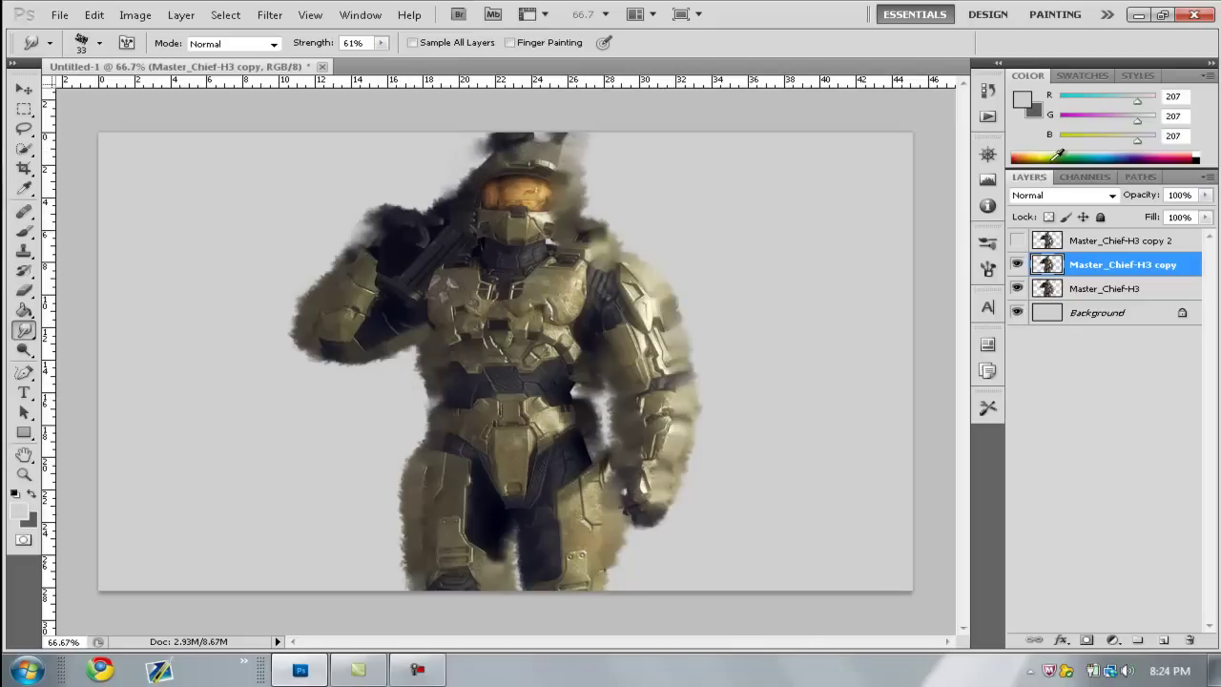
click(1073, 240)
Show copy 2 and duplicate it into a hidden Master_Chief-H3 copy 3 layer
click(1018, 241)
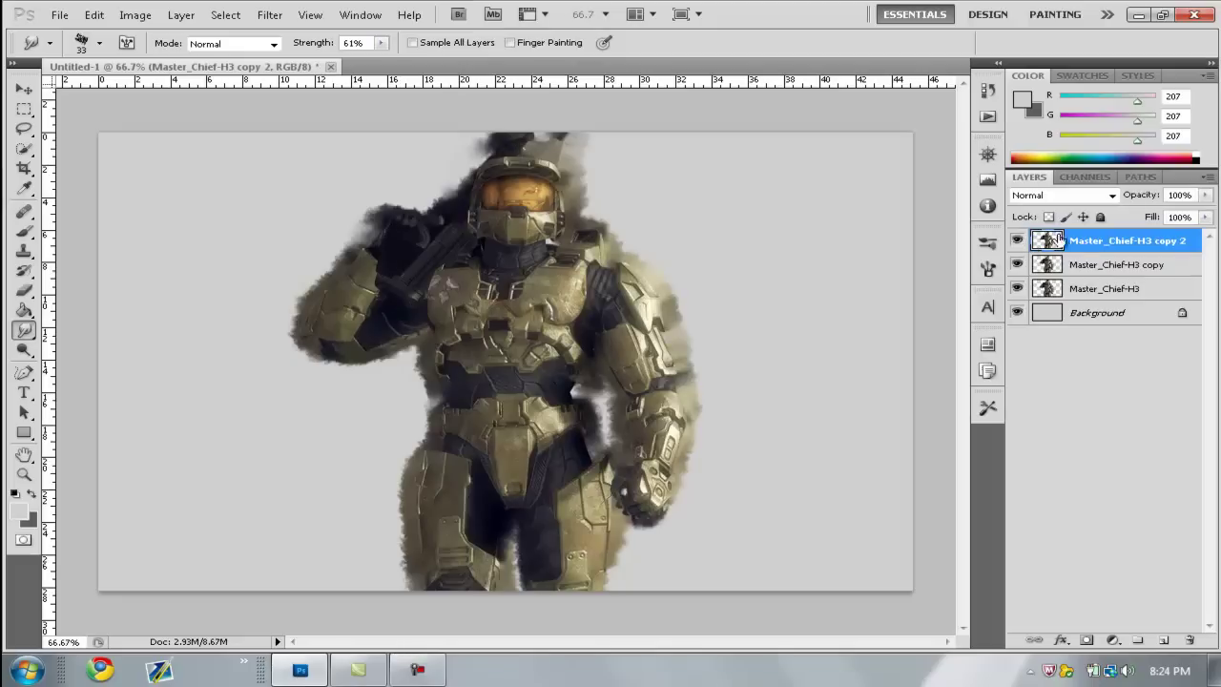
key(ctrl+j)
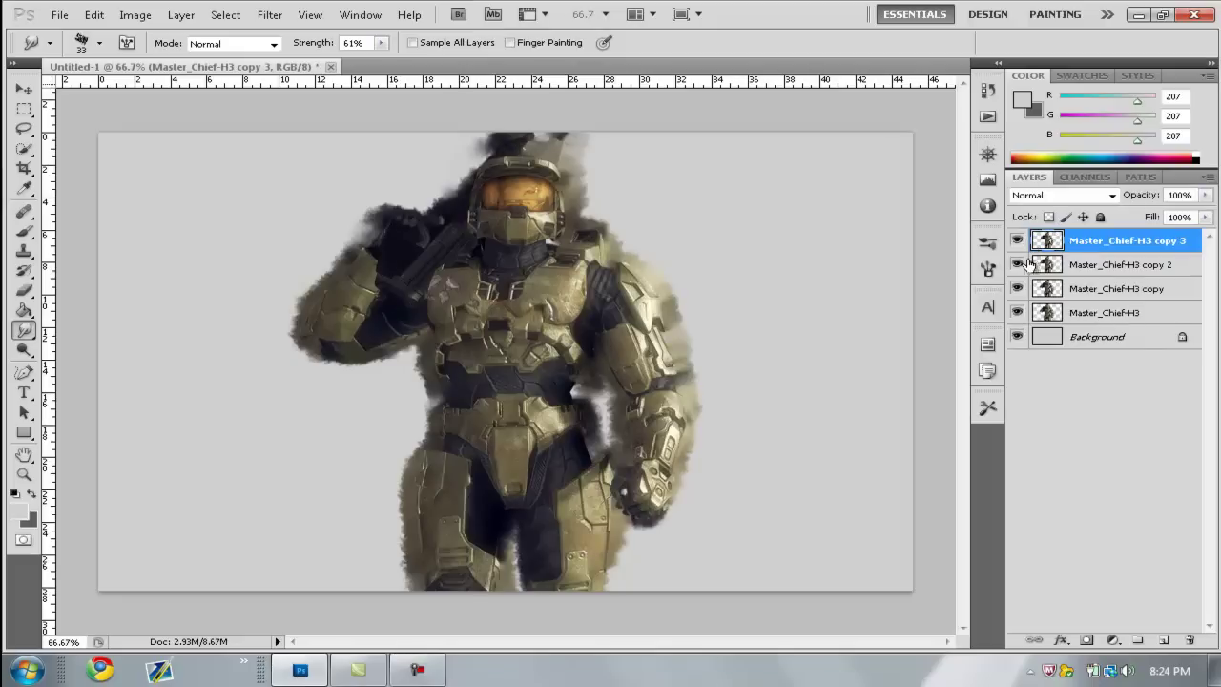
click(1017, 241)
click(1066, 264)
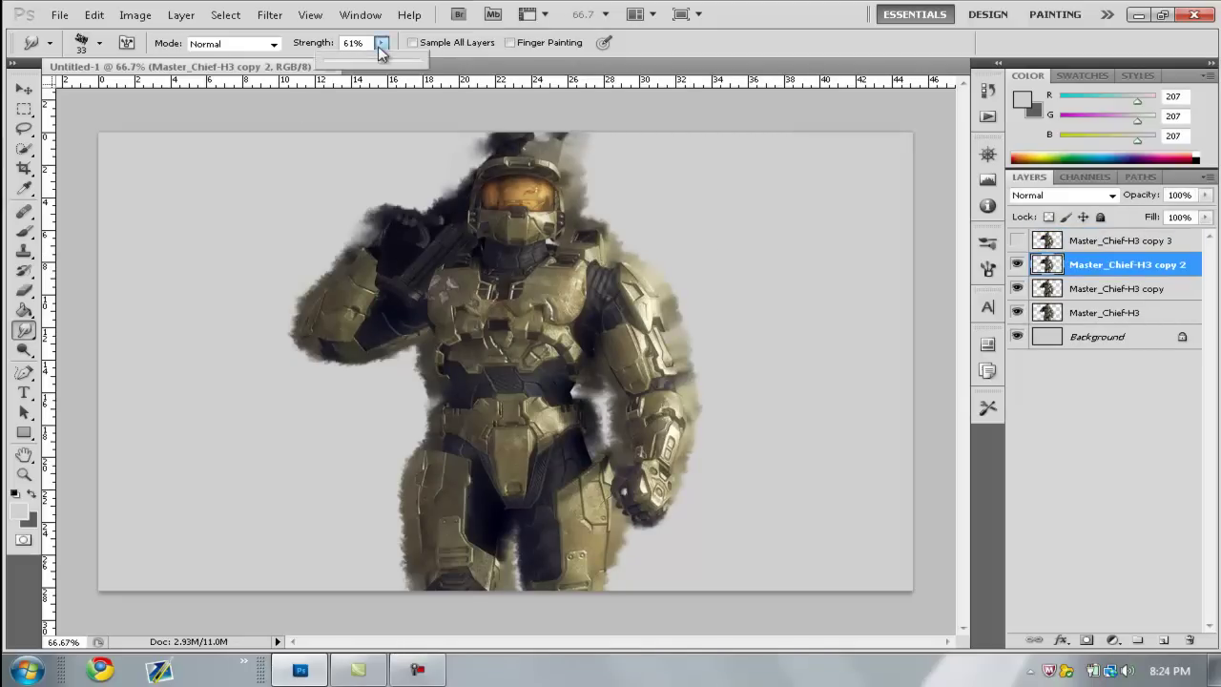
Set the smudge to 36% strength with a 23 px brush and reselect copy 2
drag(381, 43, 358, 59)
click(99, 47)
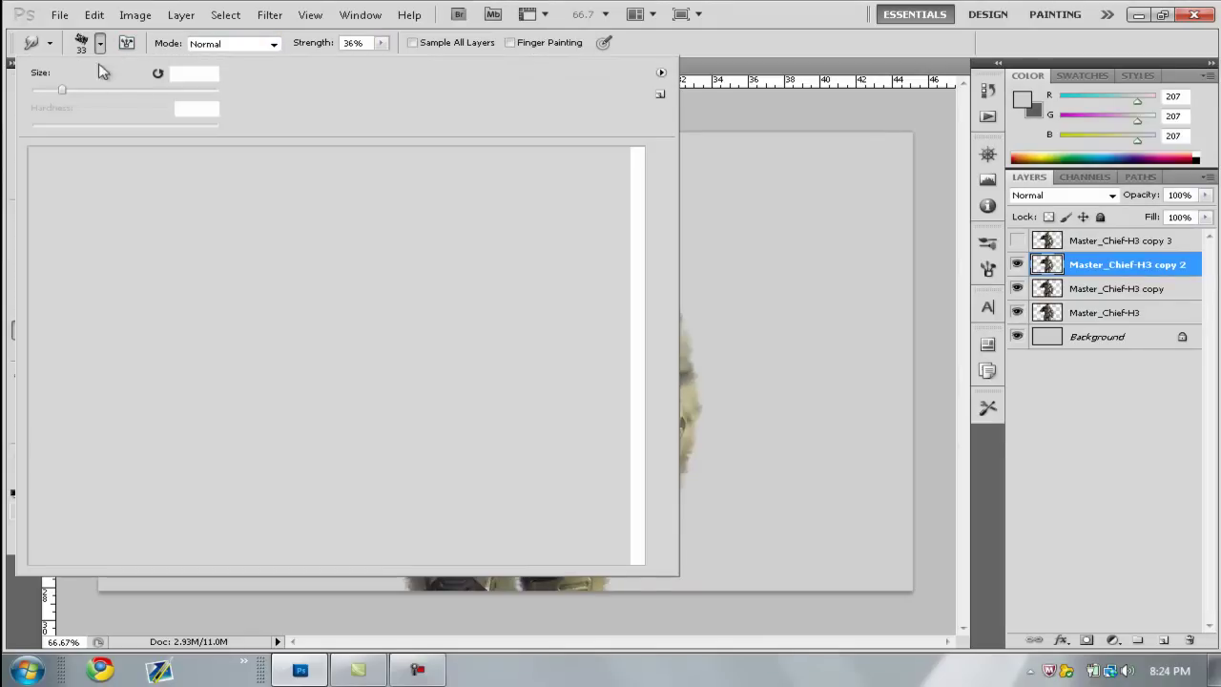
click(52, 90)
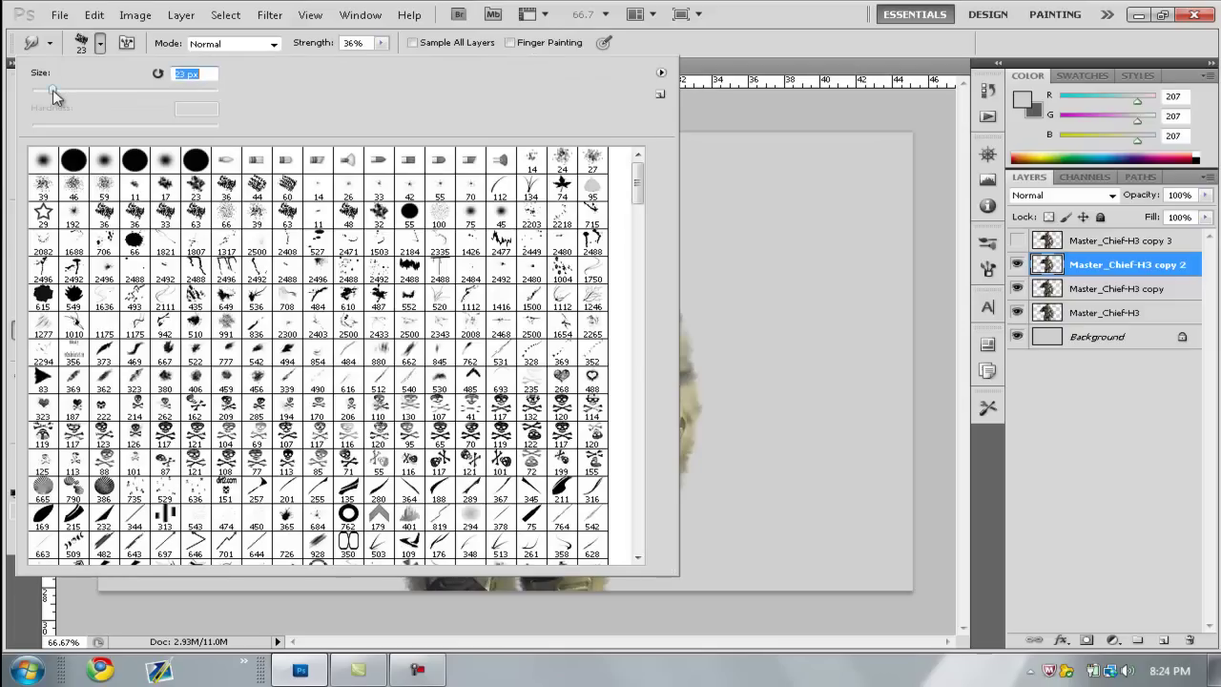
click(1085, 451)
click(1083, 240)
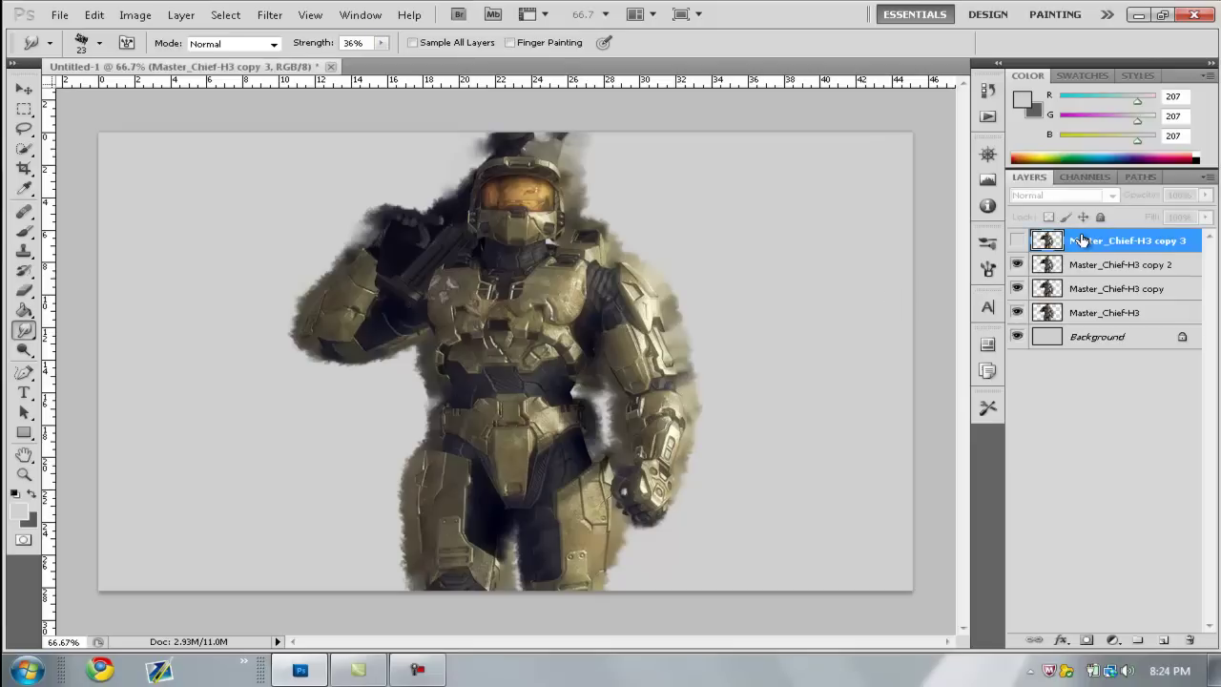
double_click(1093, 264)
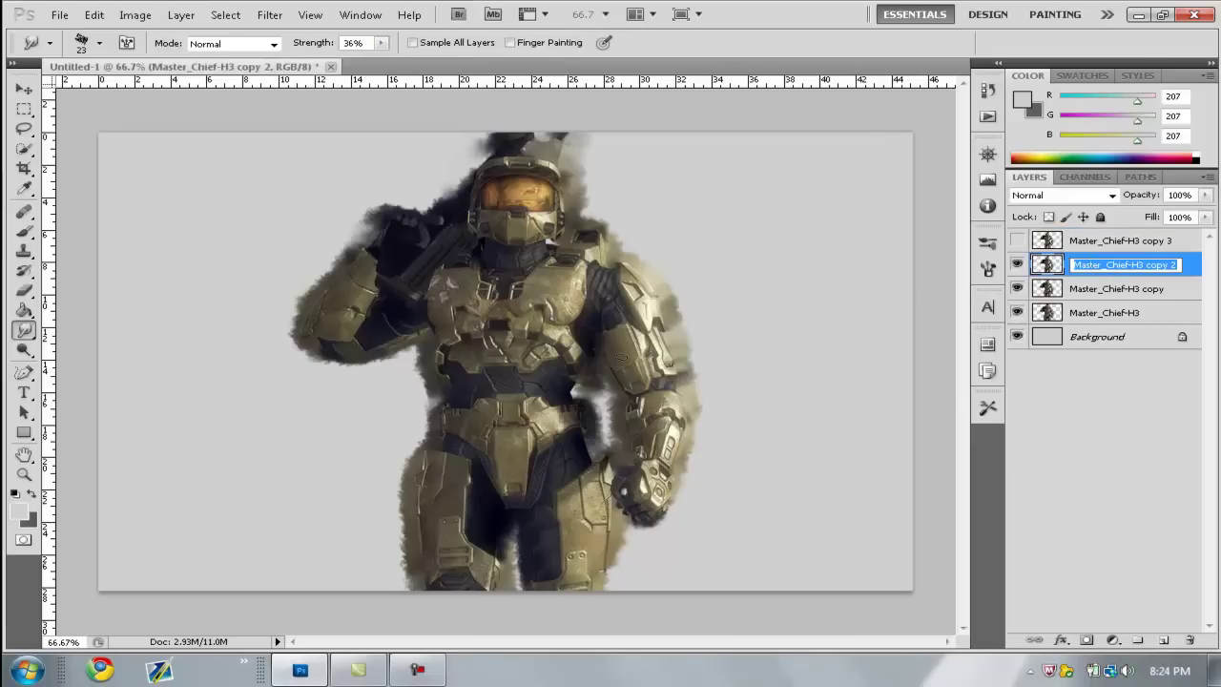
Leave the copy 2 layer name unchanged so smudging can resume
key(Return)
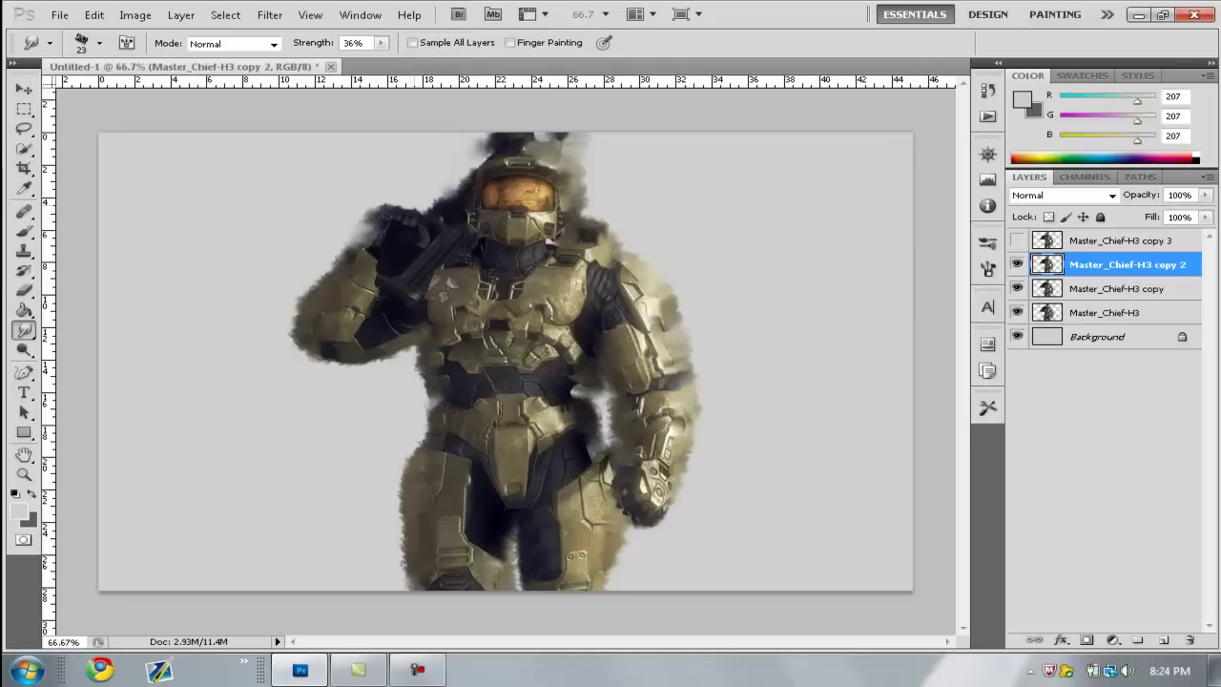
Make Master_Chief-H3 copy 3 visible, then set smudge strength 22% and brush size 20 px
click(1073, 243)
click(1017, 240)
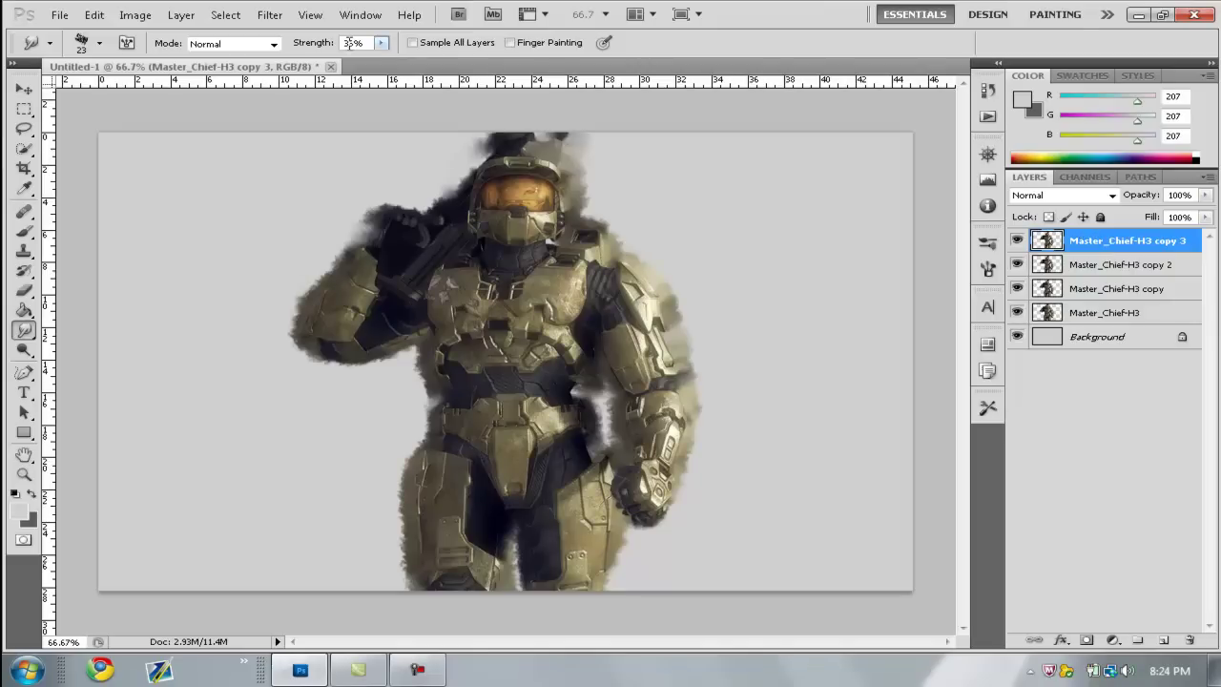
drag(381, 46, 368, 63)
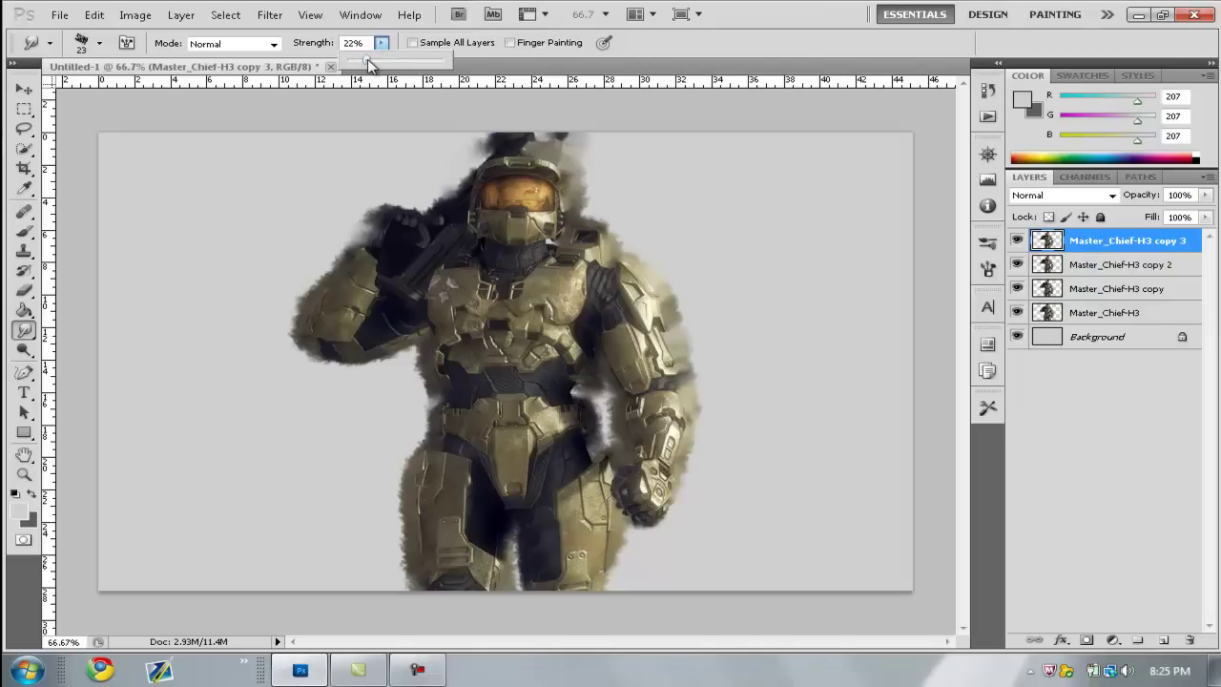
click(99, 43)
mouse_move(52, 90)
mouse_down()
mouse_move(42, 93)
mouse_move(53, 89)
mouse_up()
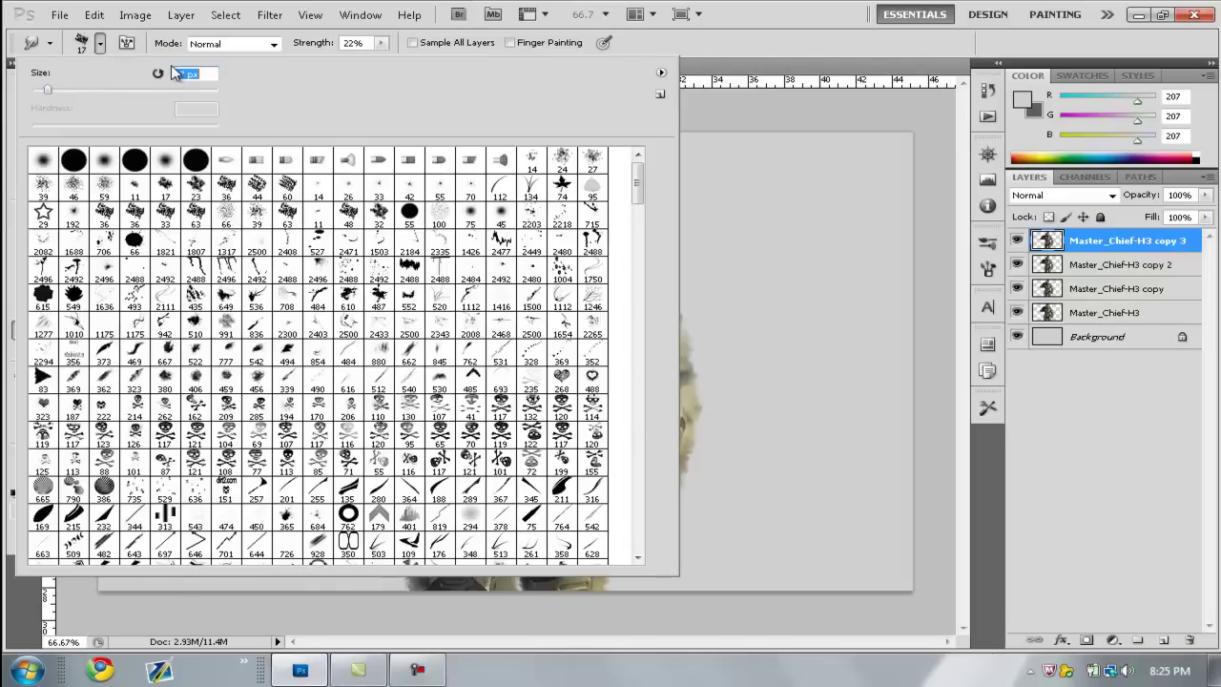
text(20)
click(1037, 375)
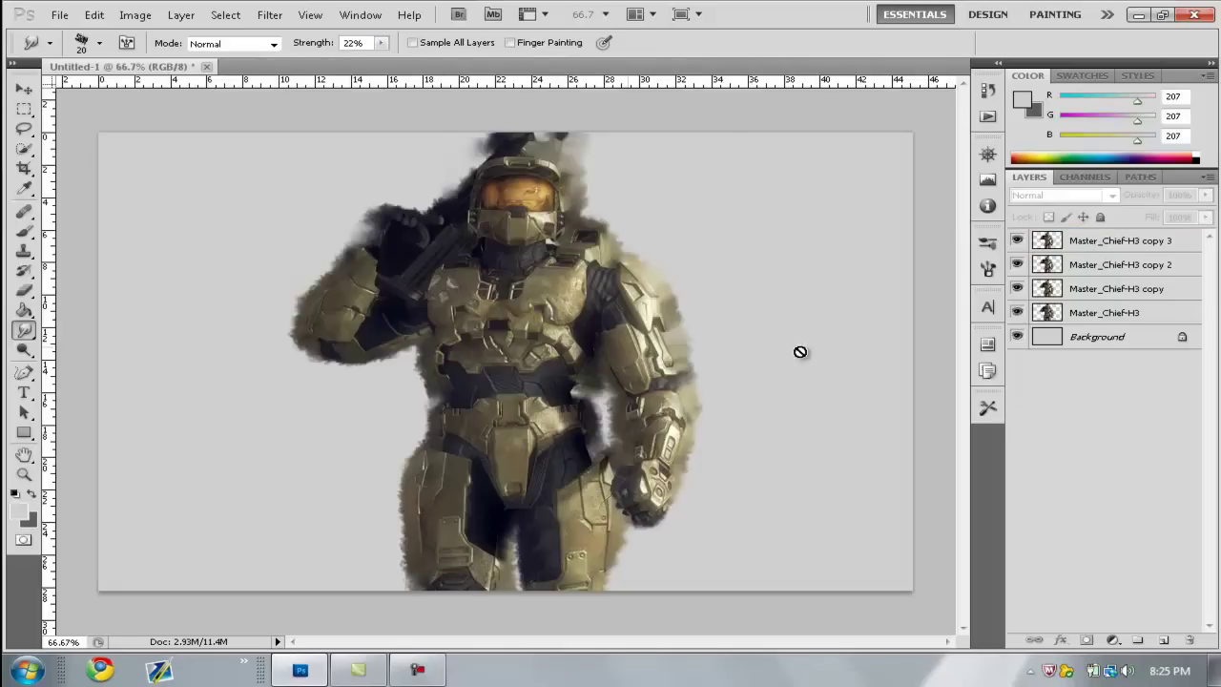
click(1142, 246)
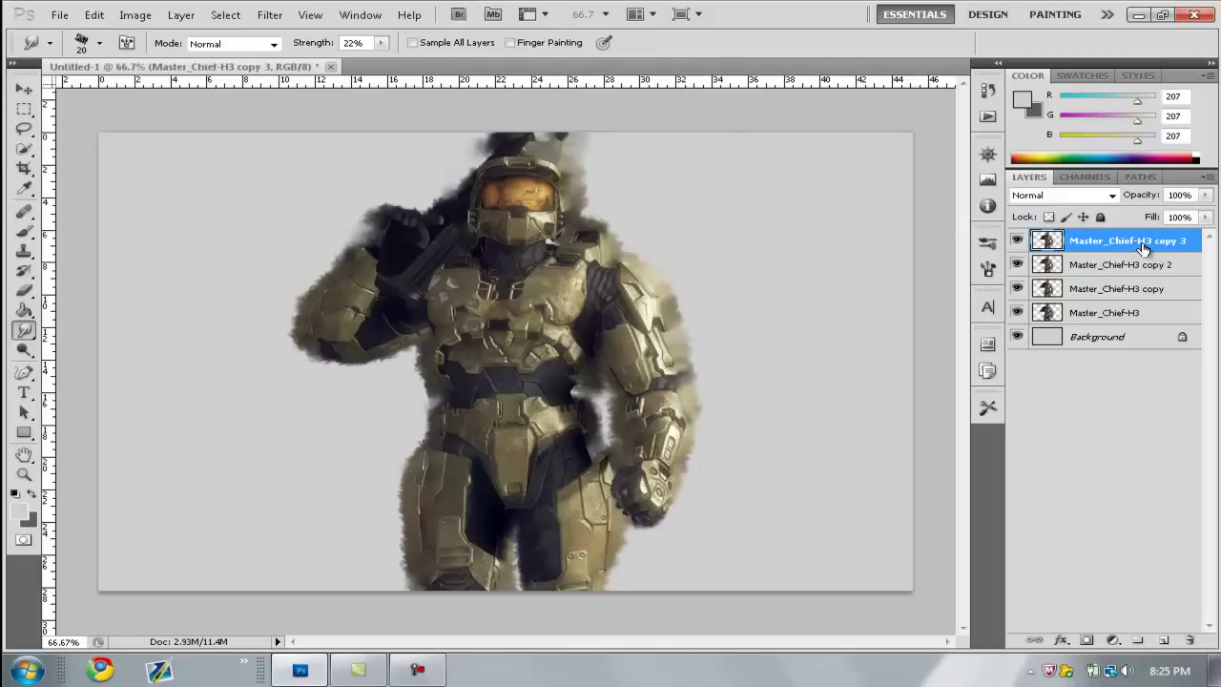
Smudge short downward streaks along the right arm's armour edge and the leg armour edge on copy 3
mouse_move(656, 297)
mouse_down()
mouse_move(680, 406)
mouse_move(655, 523)
mouse_up()
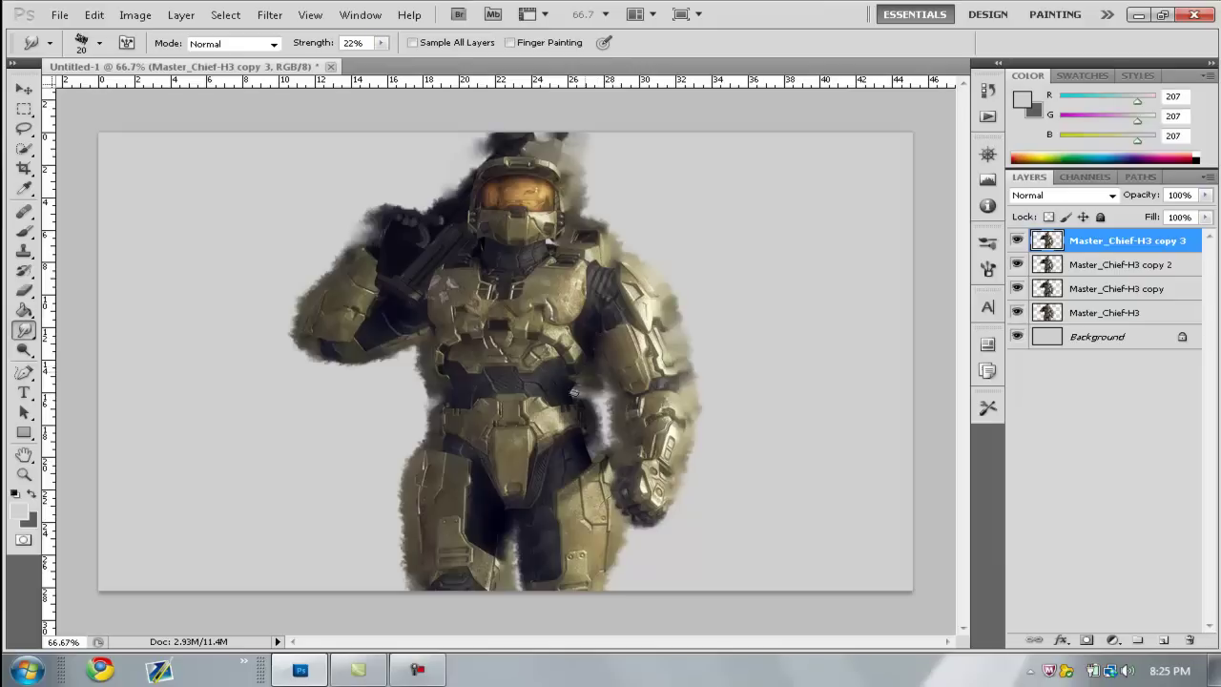
mouse_move(602, 454)
mouse_down()
mouse_move(606, 592)
mouse_move(605, 549)
mouse_up()
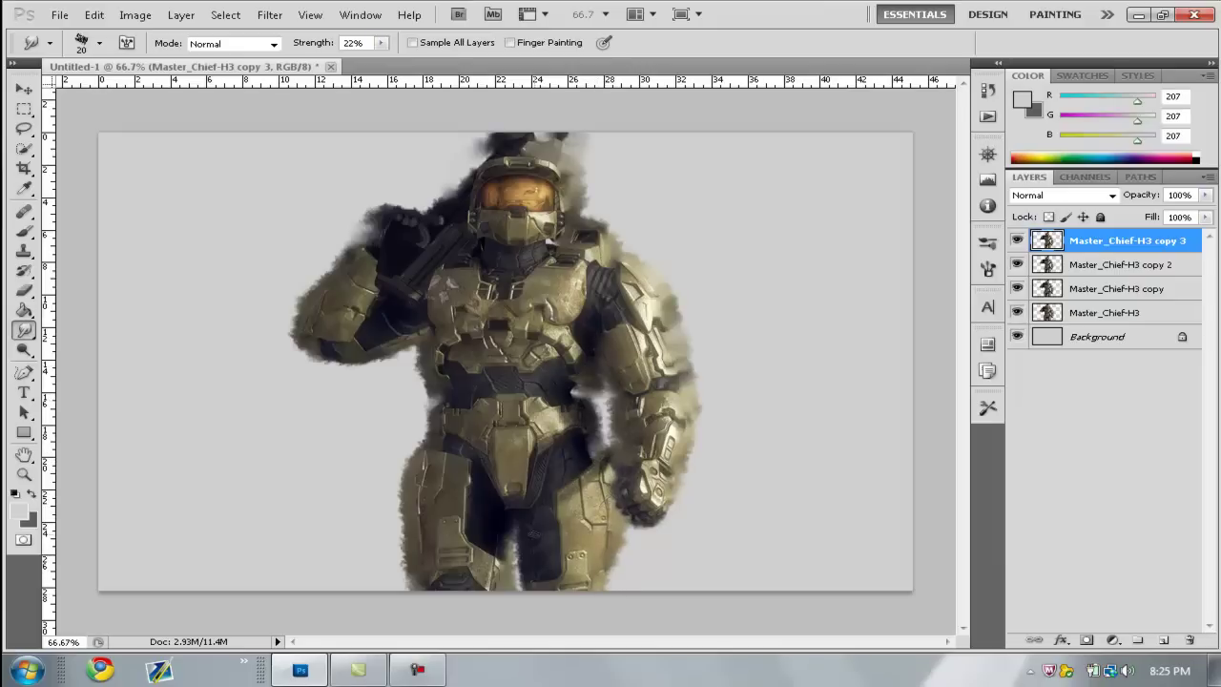